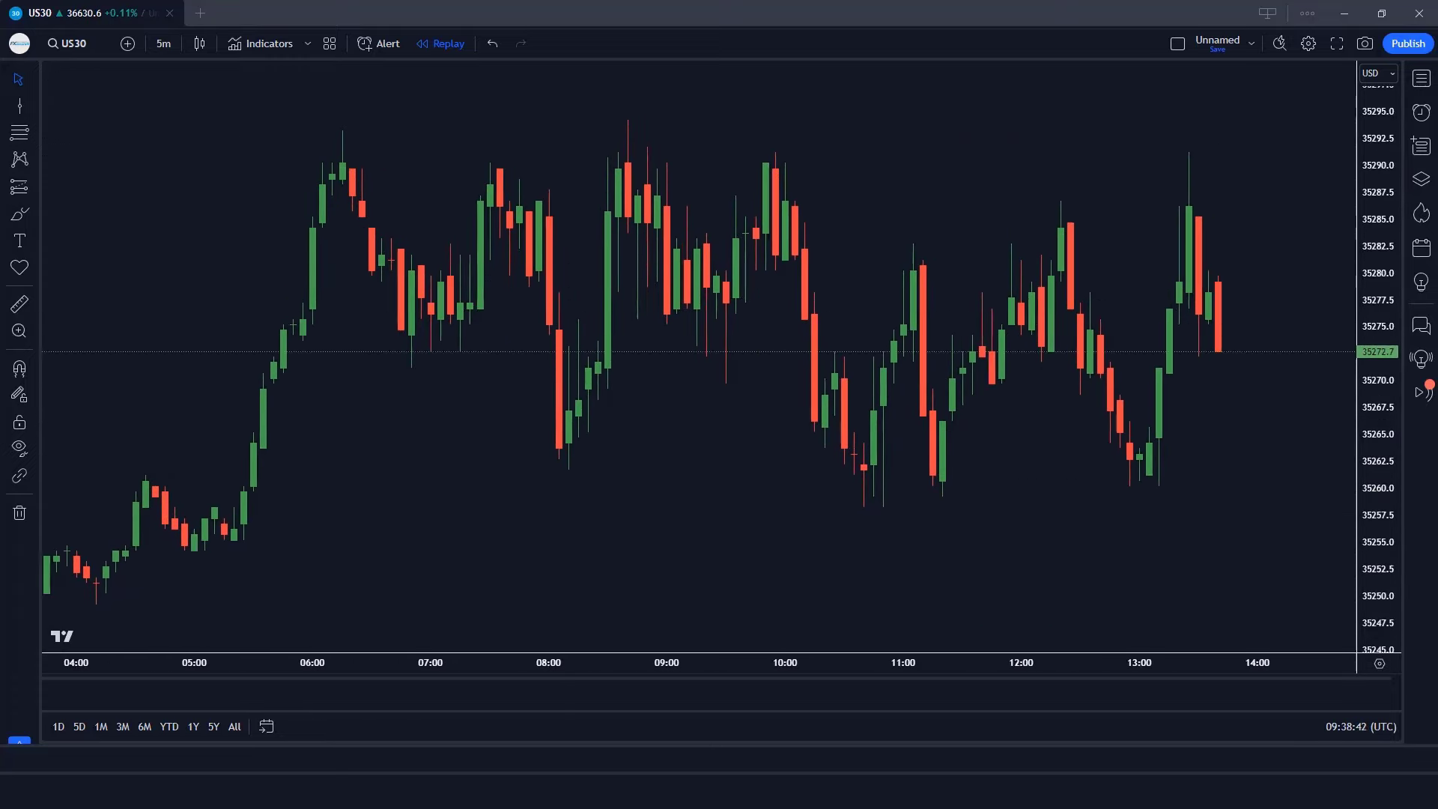
# Add the Boring Indicator to the US30 5-minute chart and confirm its settings.
pyautogui.click(258, 44)
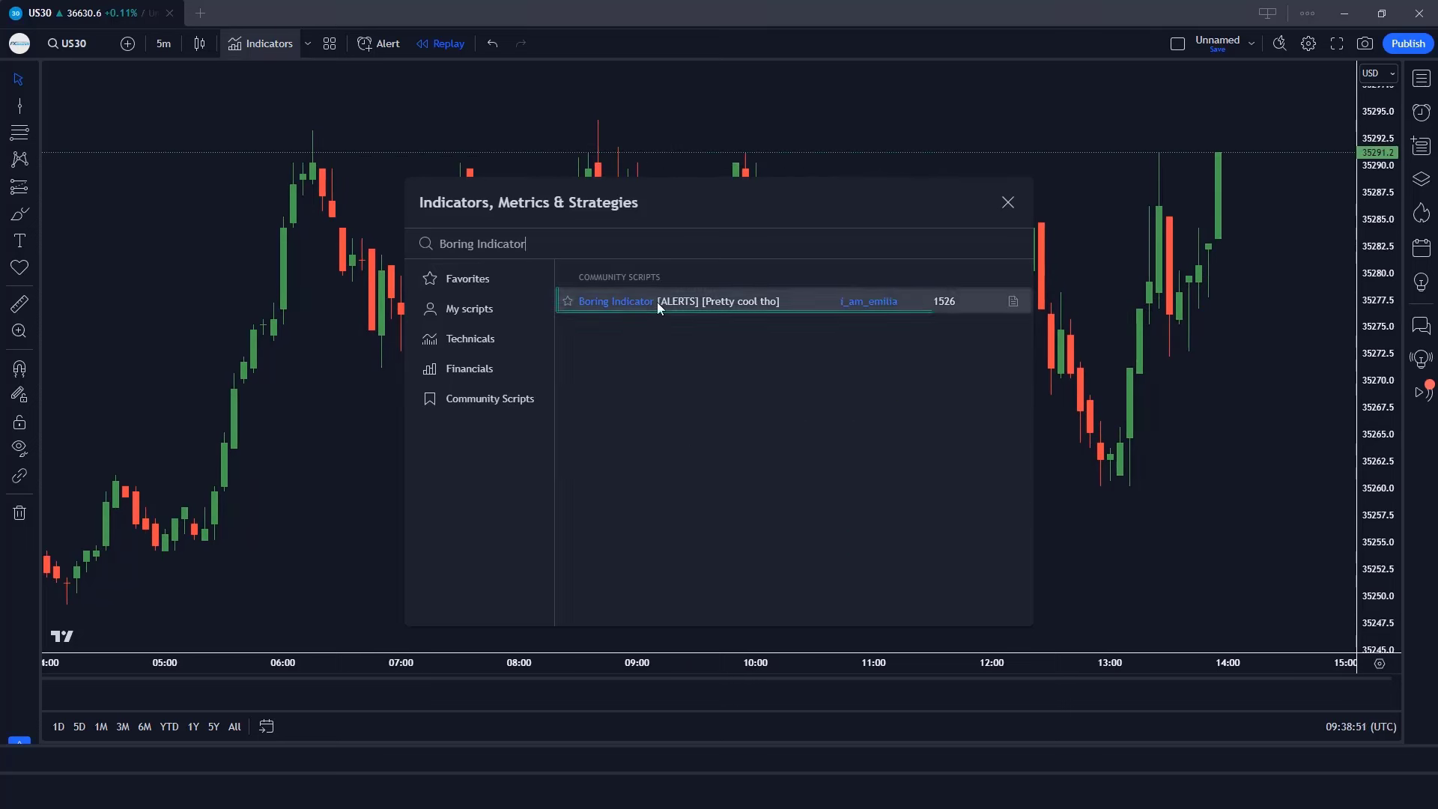
pyautogui.click(657, 302)
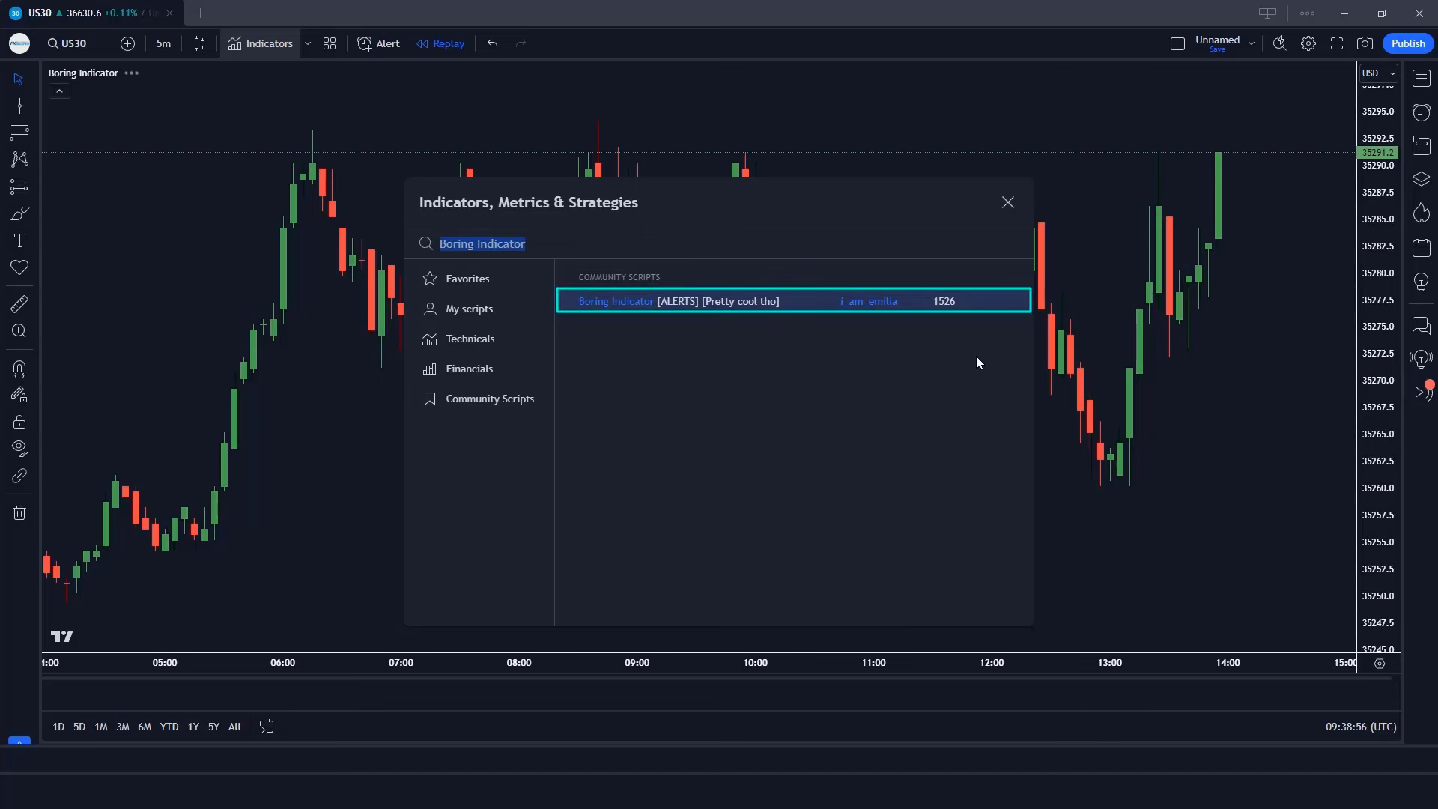
pyautogui.click(1008, 202)
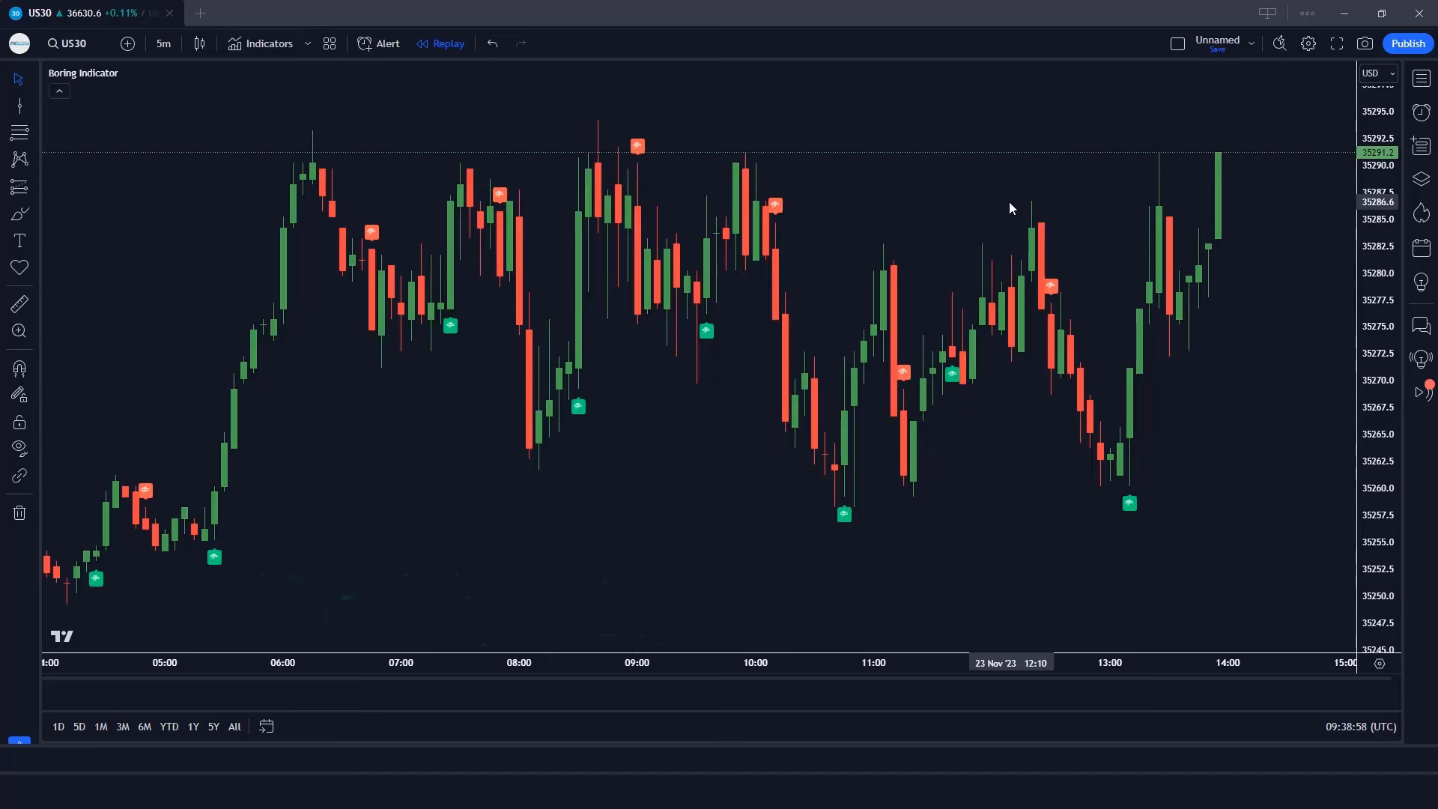
pyautogui.doubleClick(847, 512)
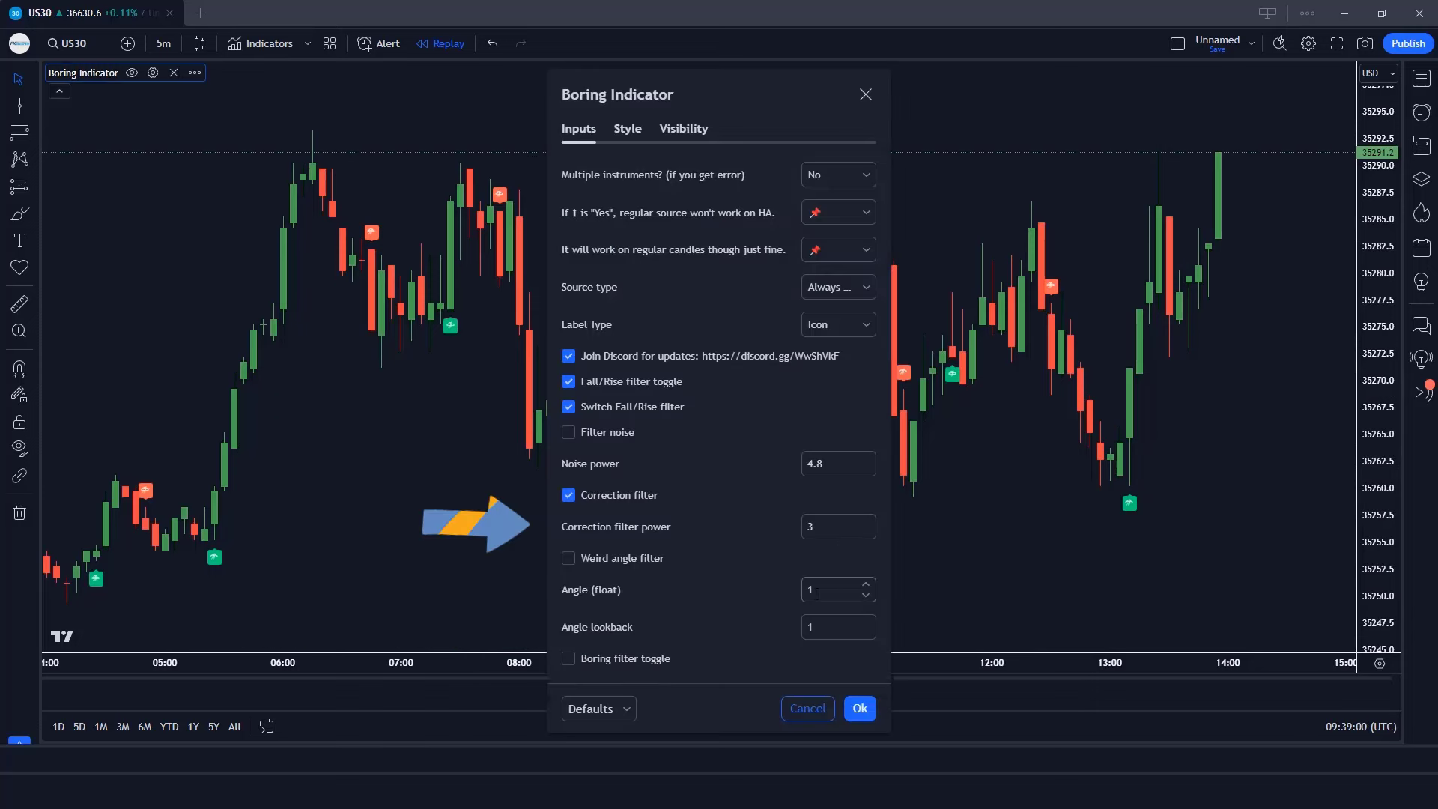
pyautogui.click(854, 710)
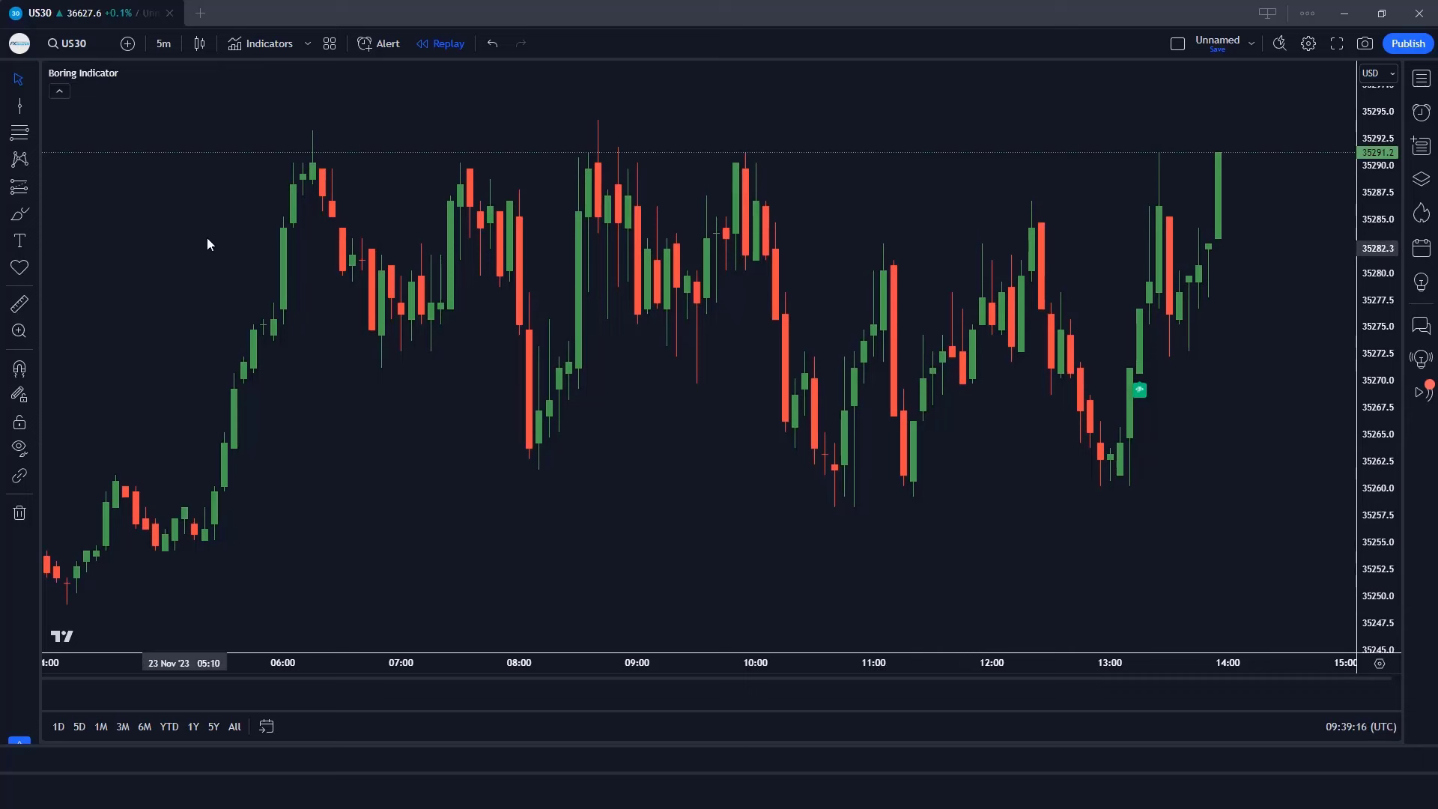
# Add the Trend Correlation Oscillator [SS] from the indicator search as a histogram pane.
pyautogui.click(266, 42)
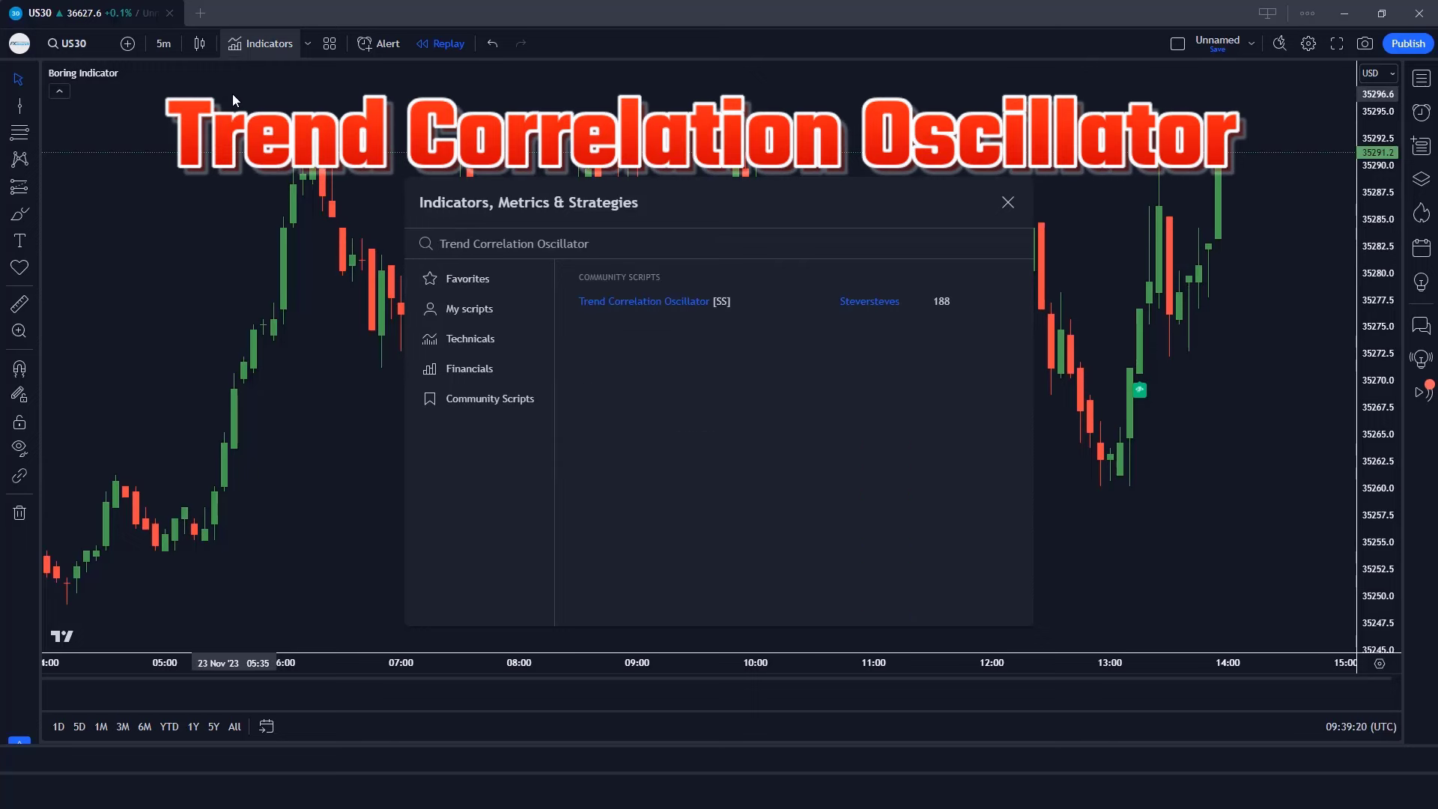
pyautogui.click(609, 300)
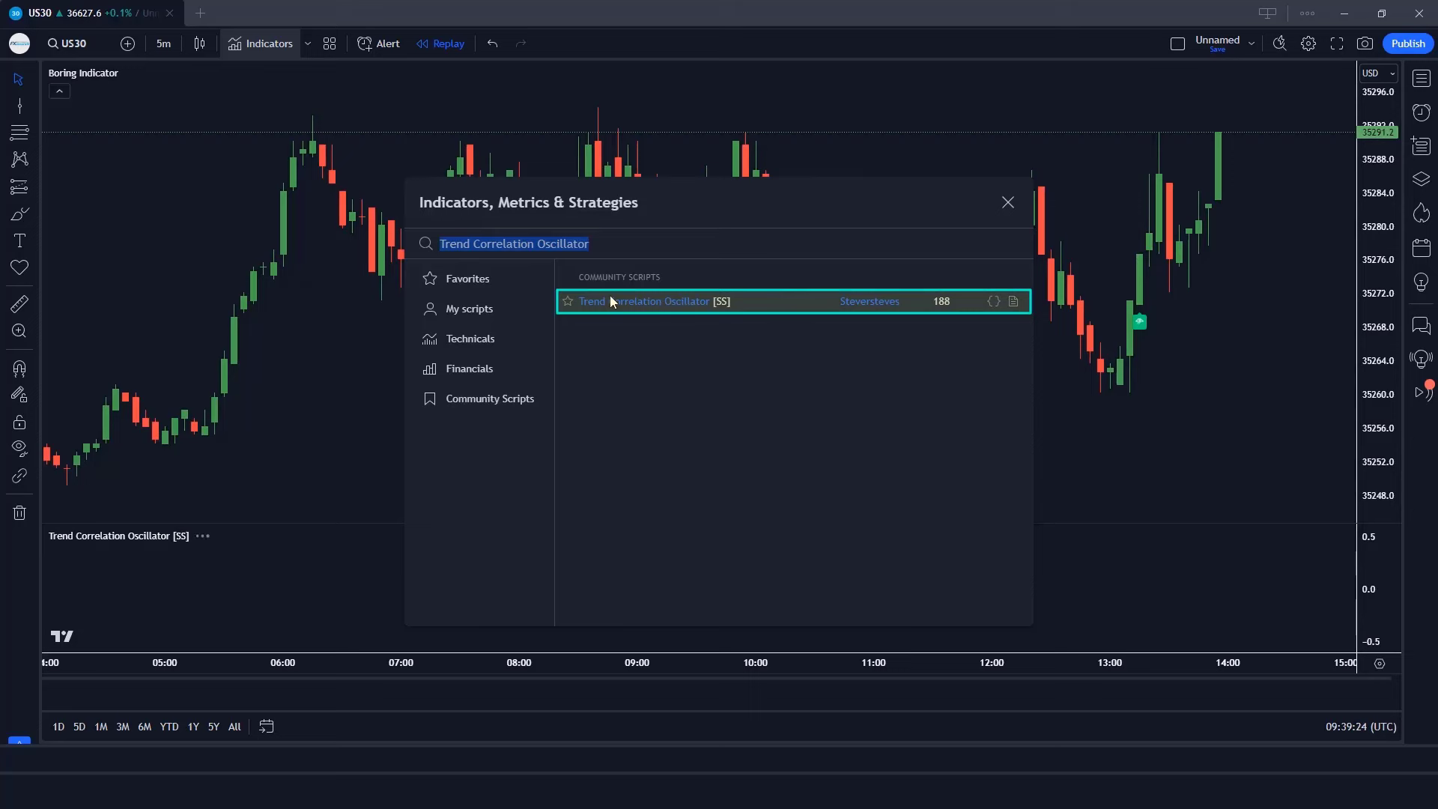
pyautogui.click(1009, 201)
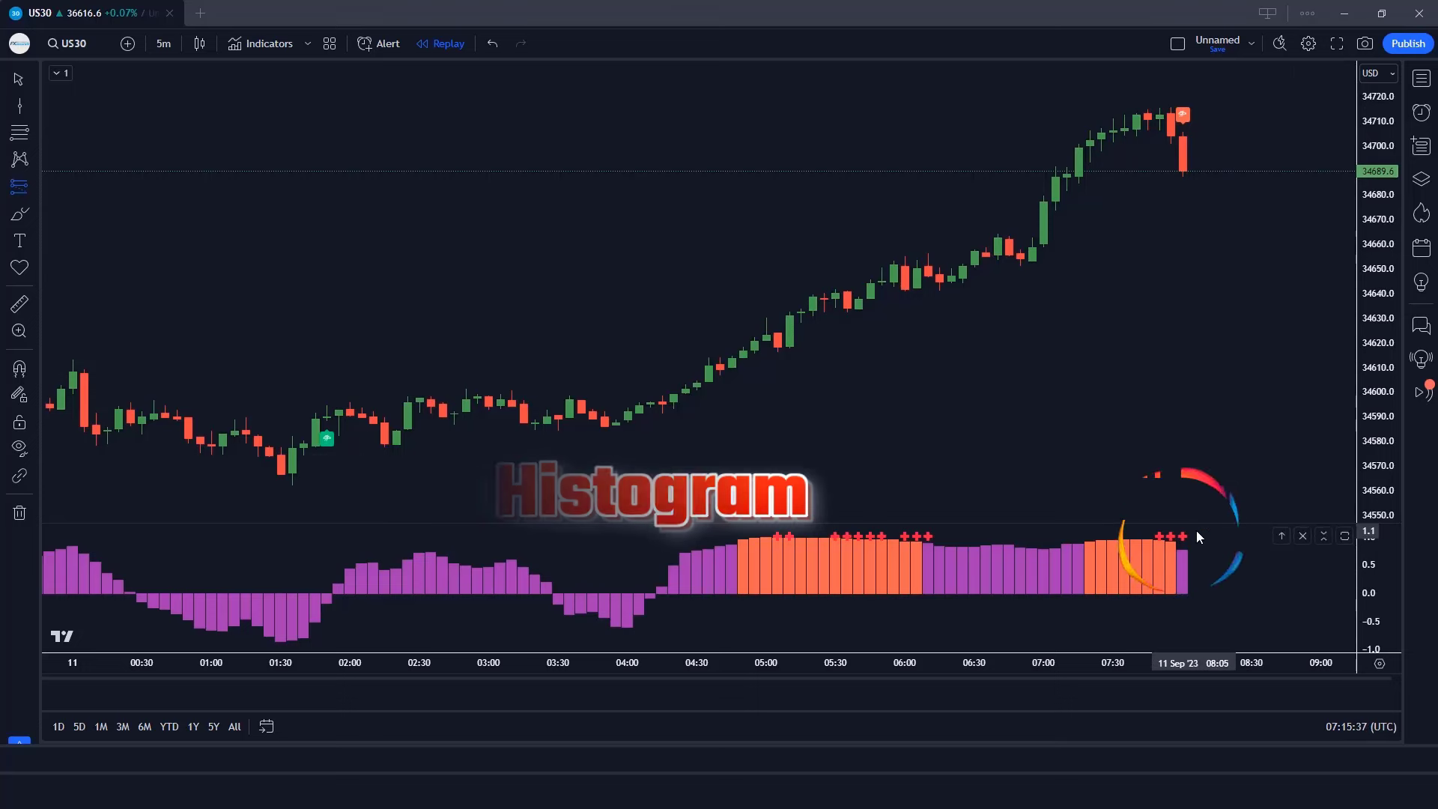
# Draw a short position at the sell-signal candle with its stop above the high and about 1.6 reward.
pyautogui.click(1183, 169)
pyautogui.moveTo(1204, 82); pyautogui.dragTo(1210, 106)
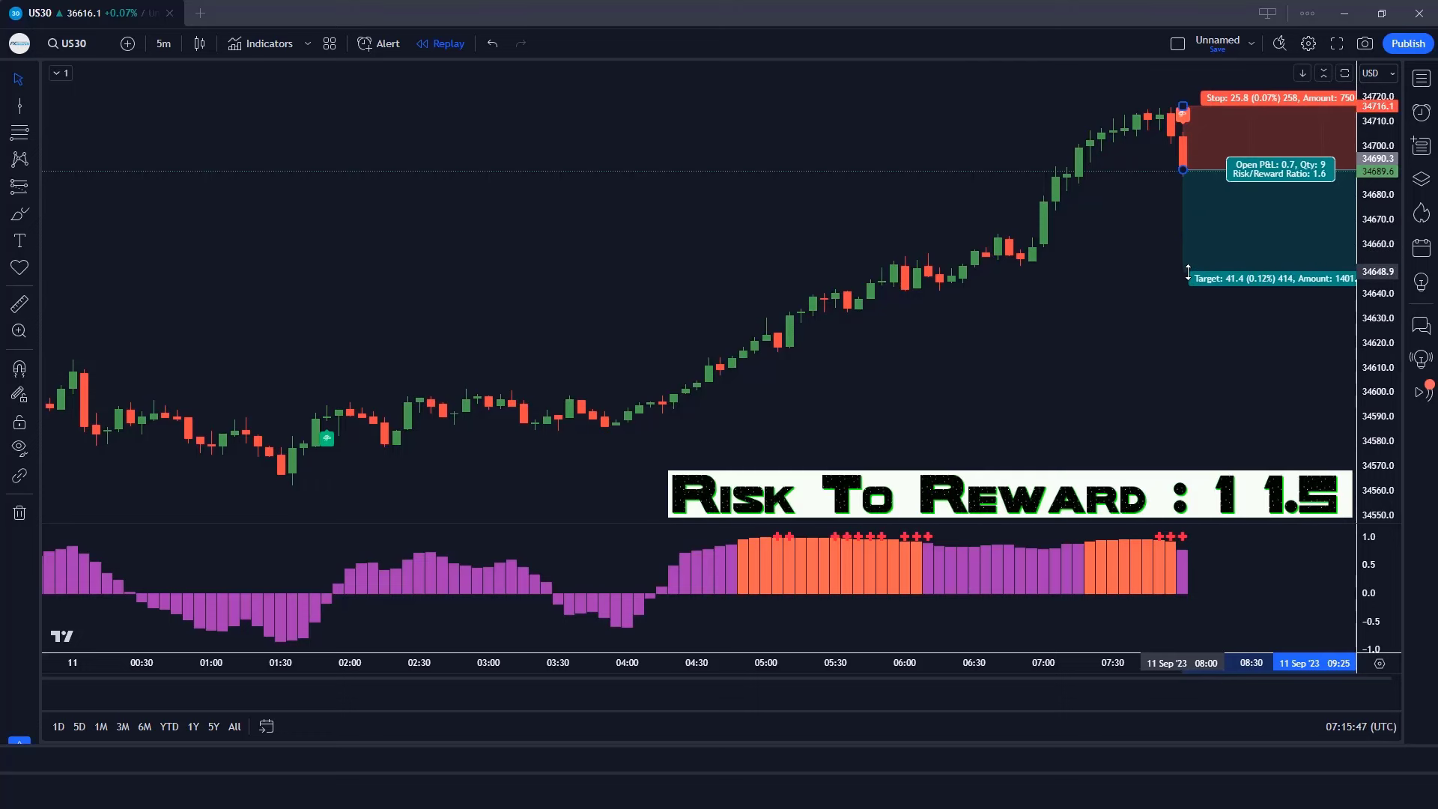
pyautogui.moveTo(1188, 271); pyautogui.dragTo(1188, 272)
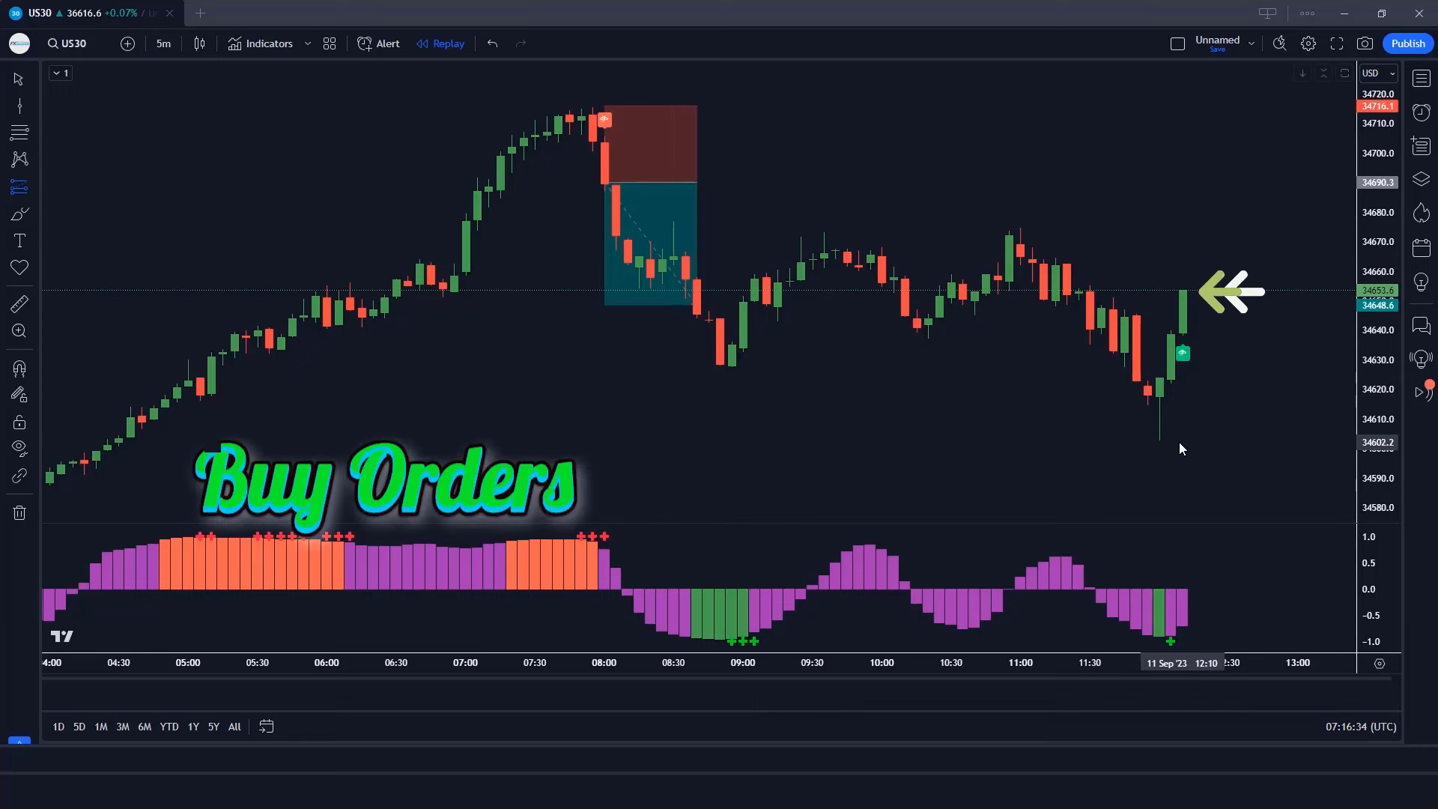
# Draw a long position at the buy-signal candle with its stop below the recent low and about 1.55 reward.
pyautogui.click(1183, 292)
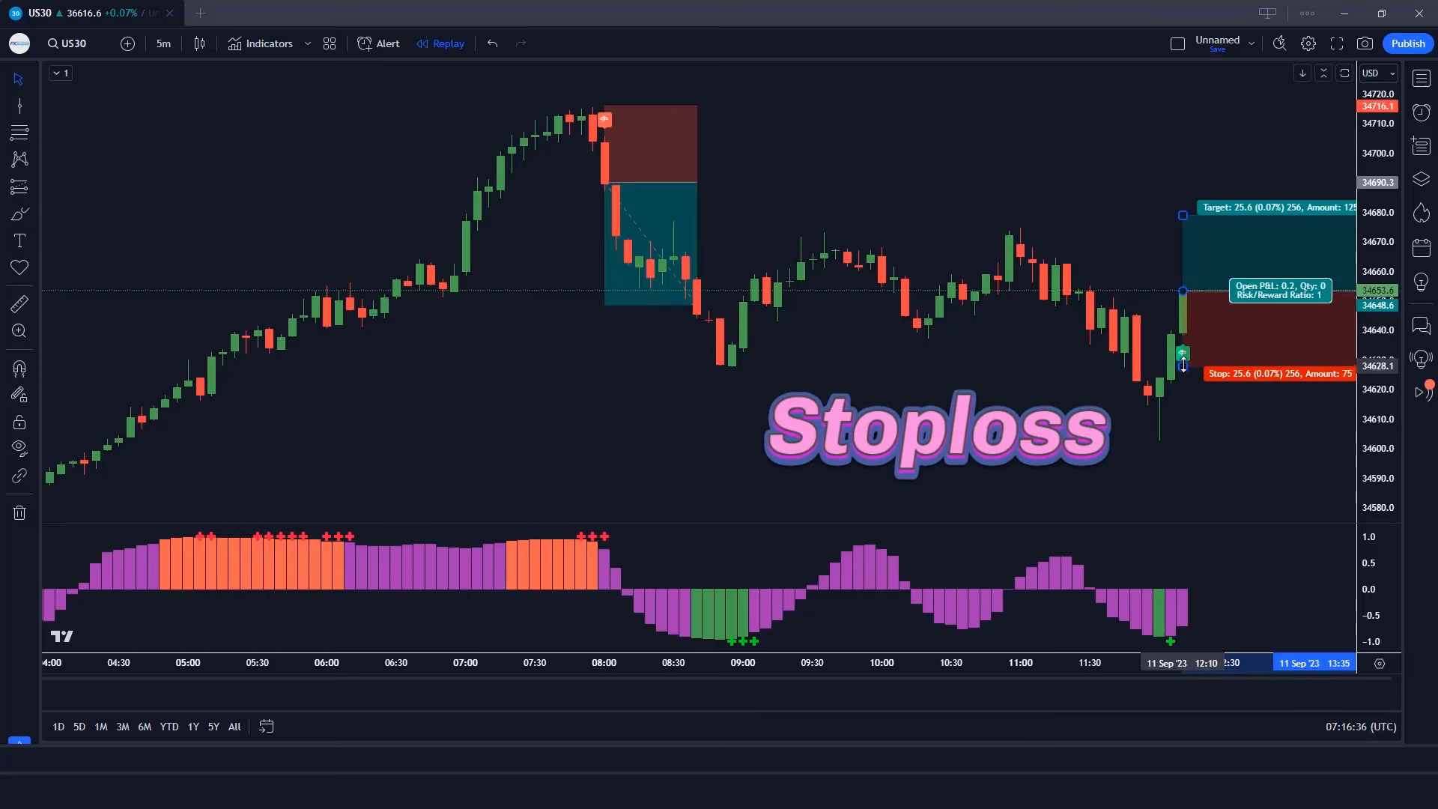
pyautogui.moveTo(1183, 366); pyautogui.dragTo(1223, 445)
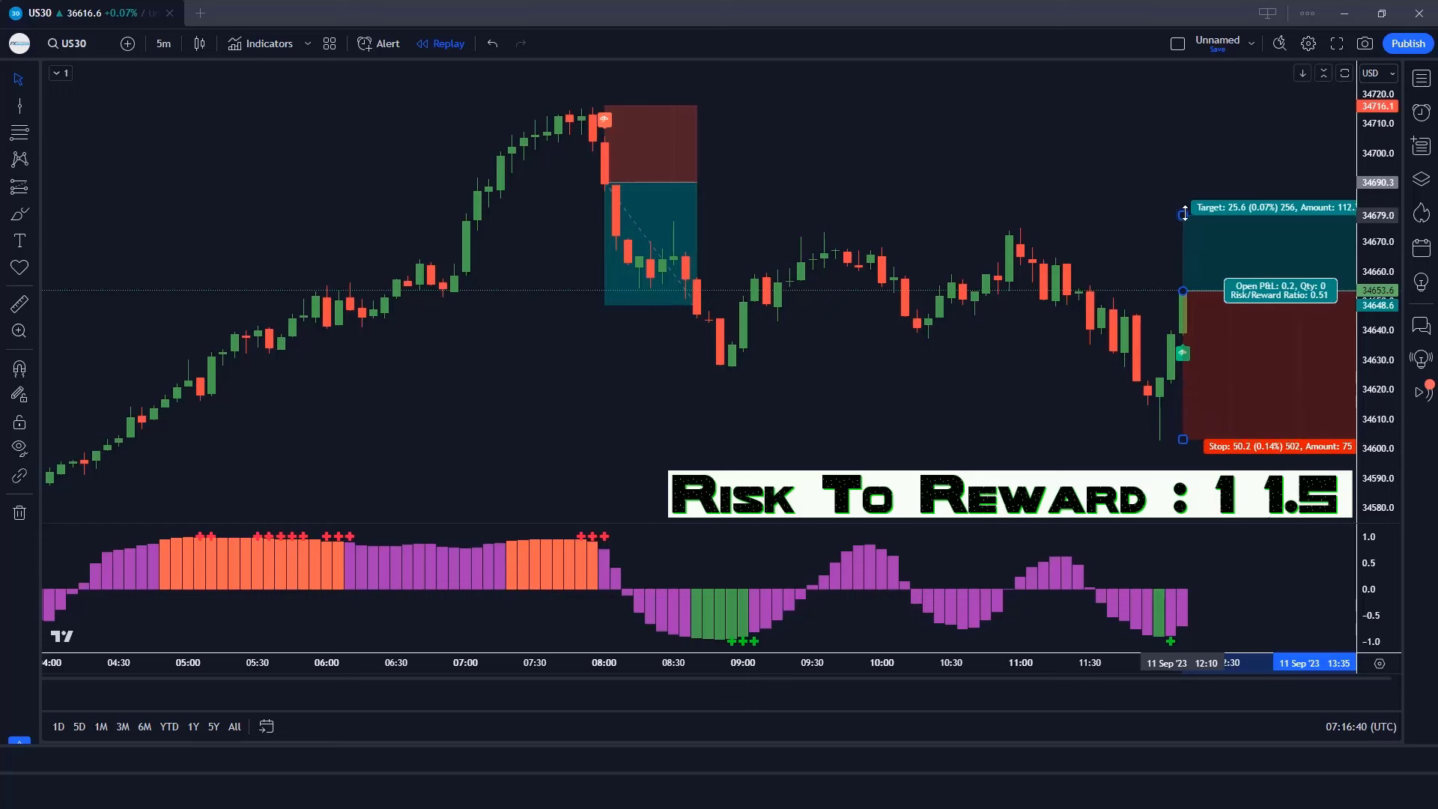
pyautogui.moveTo(1183, 216); pyautogui.dragTo(1165, 84)
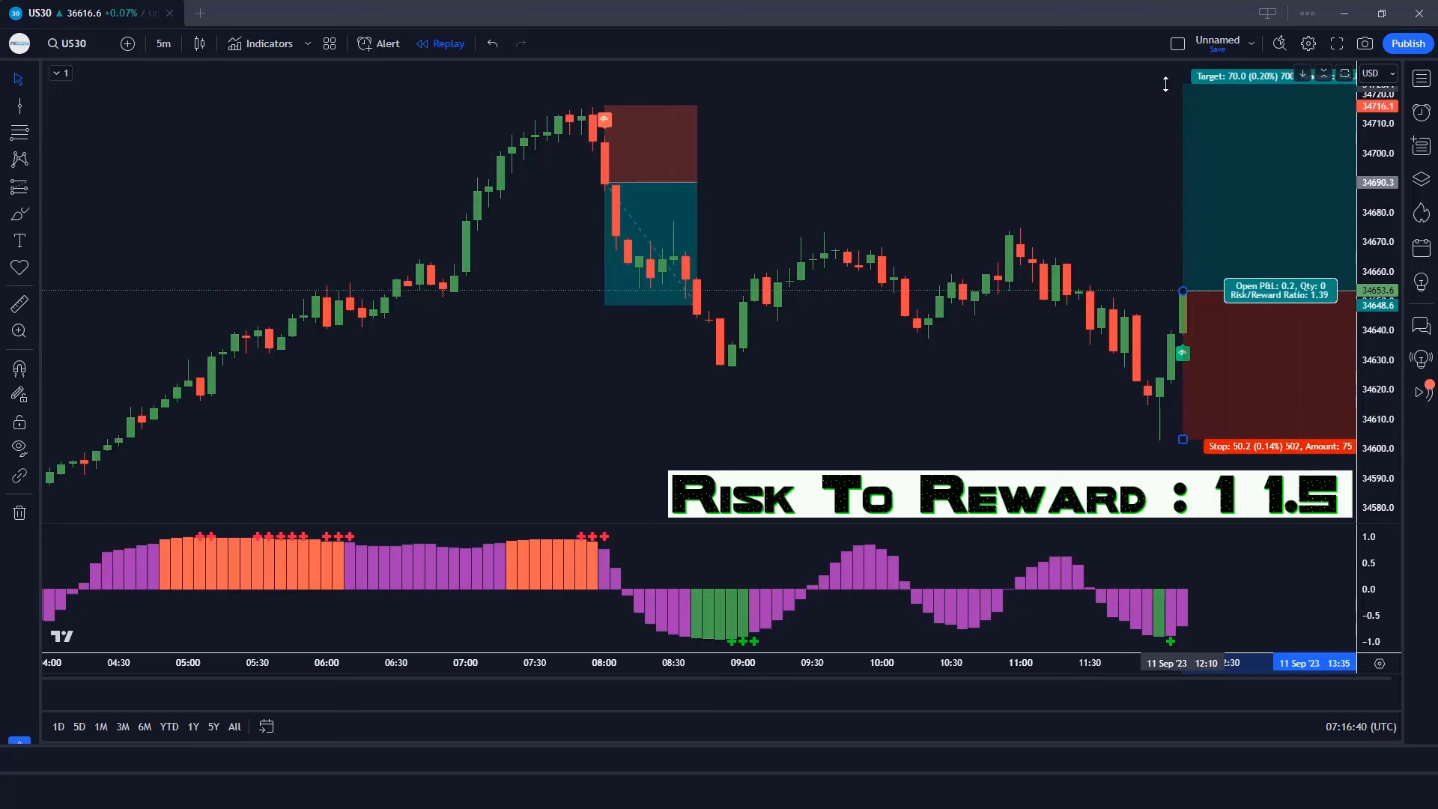
pyautogui.click(998, 162)
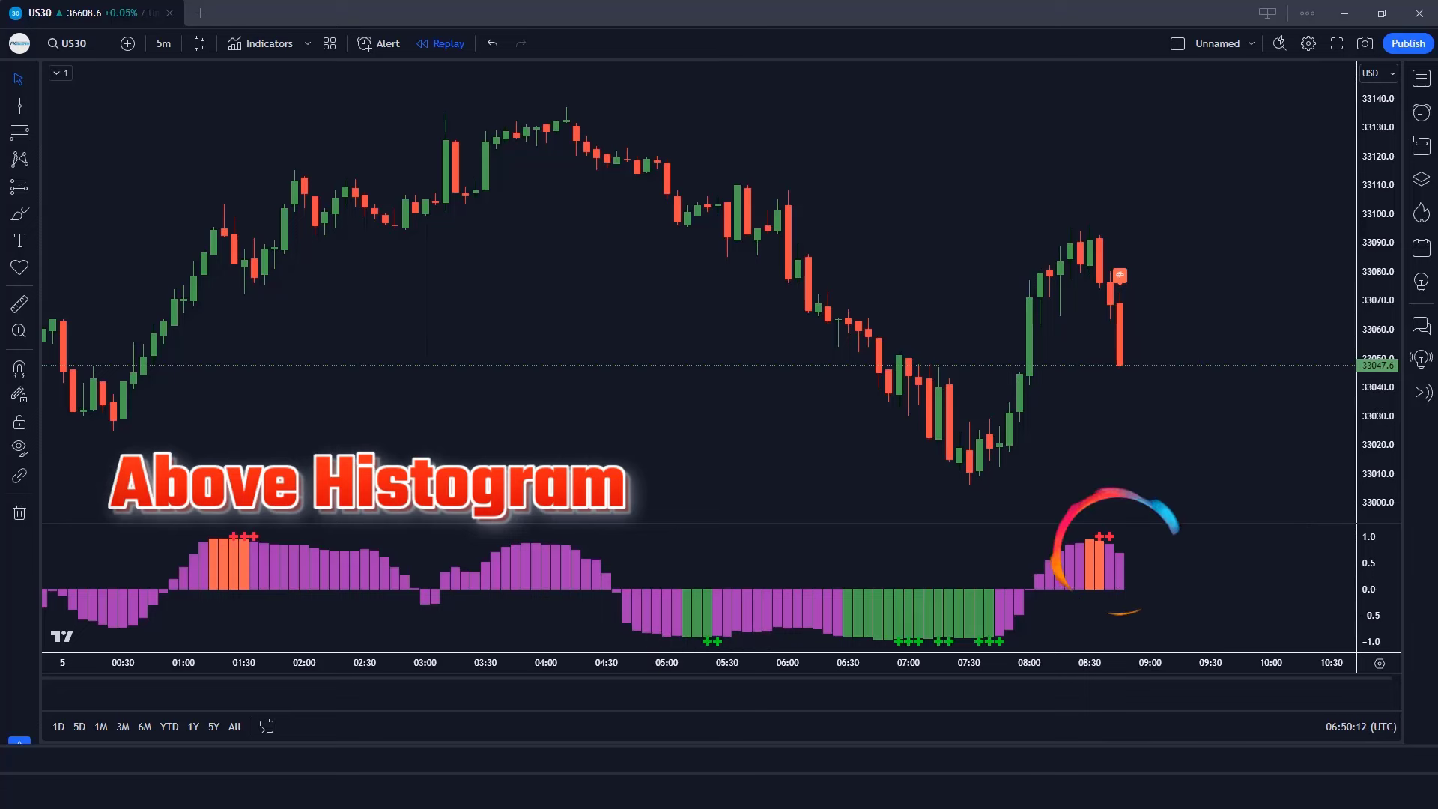
# Draw a short position at the 5 Oct sell signal with its stop above the high and a 1.5 reward target.
pyautogui.hotkey('alt', 'f')
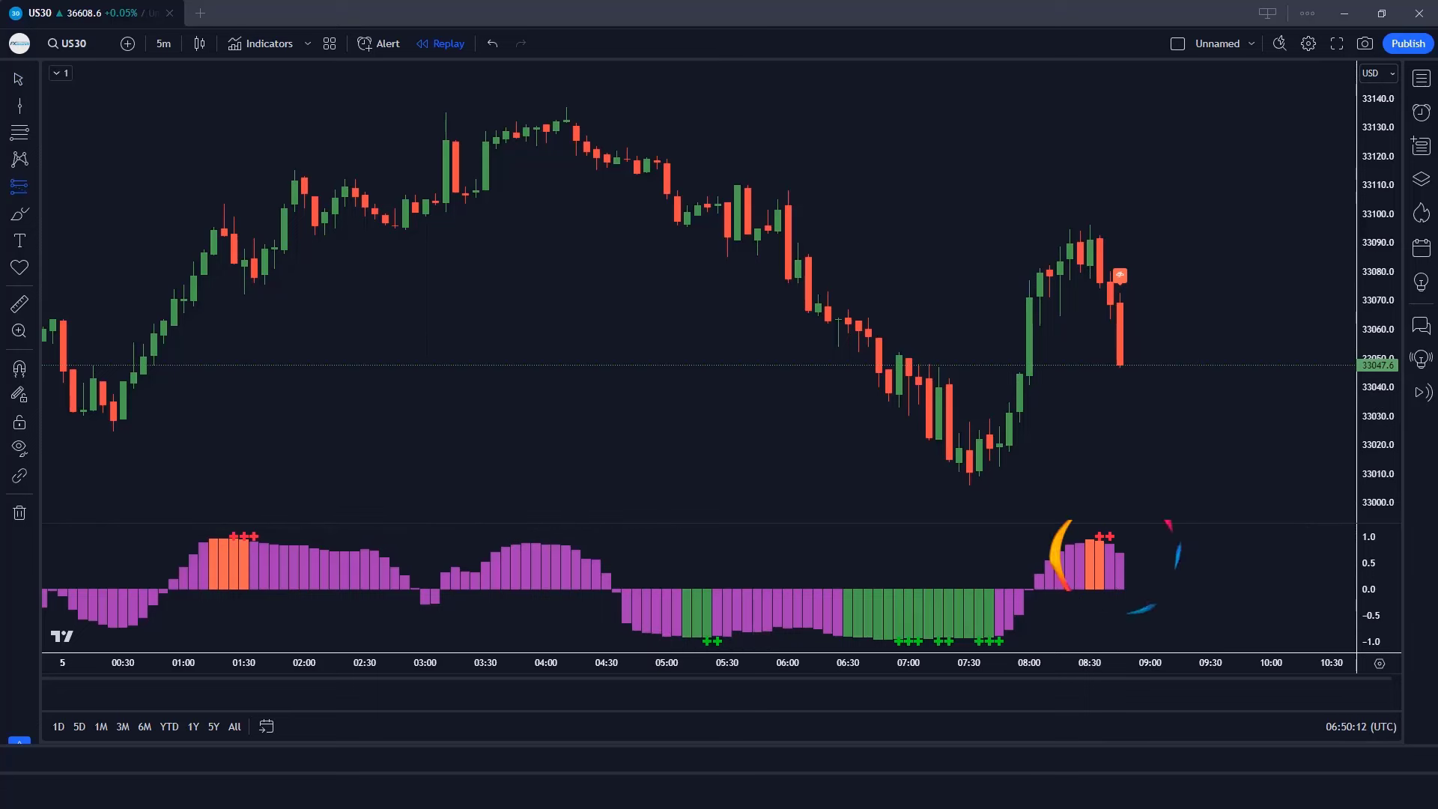
pyautogui.click(1120, 363)
pyautogui.moveTo(1120, 287); pyautogui.dragTo(1126, 224)
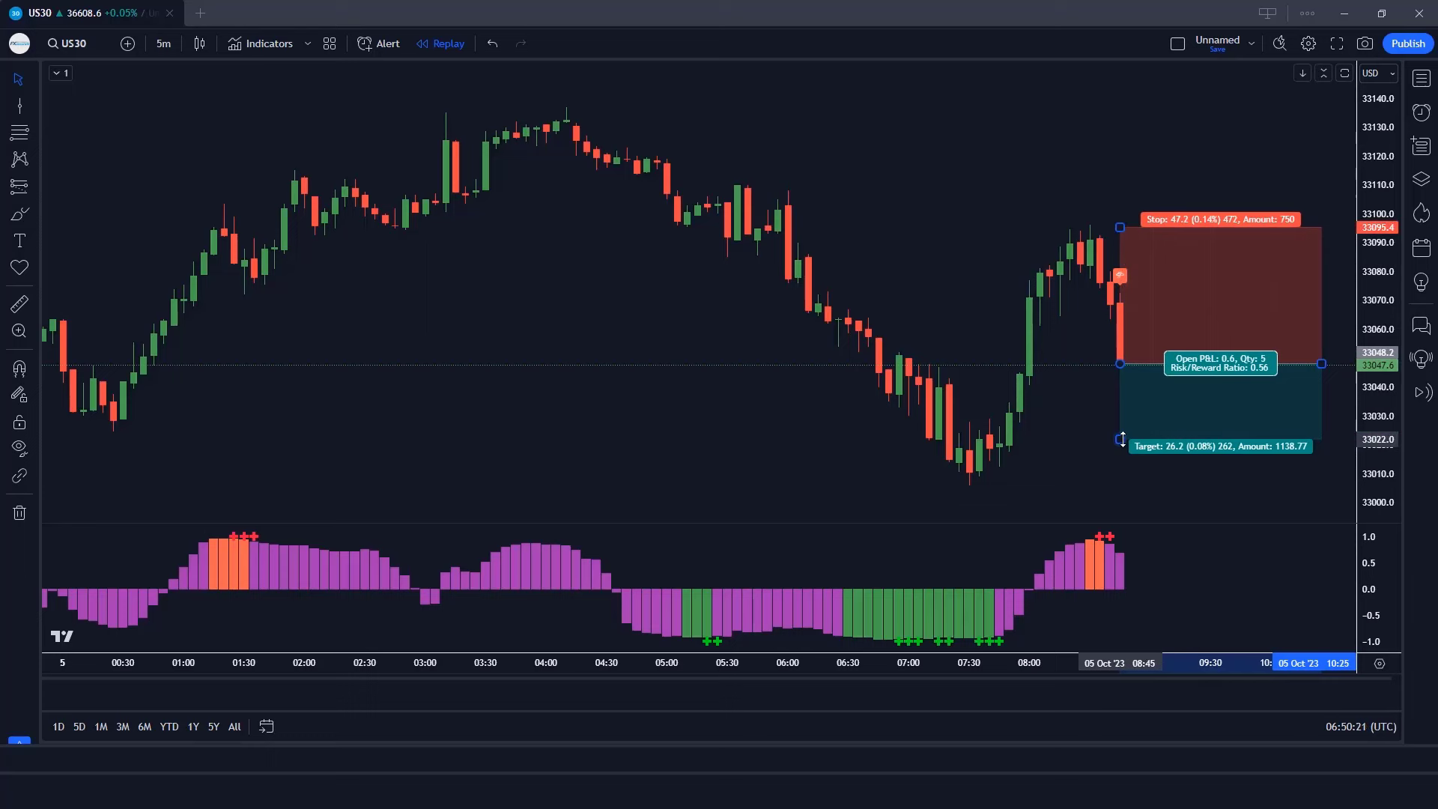
pyautogui.moveTo(1122, 440); pyautogui.dragTo(1126, 547)
pyautogui.click(1048, 471)
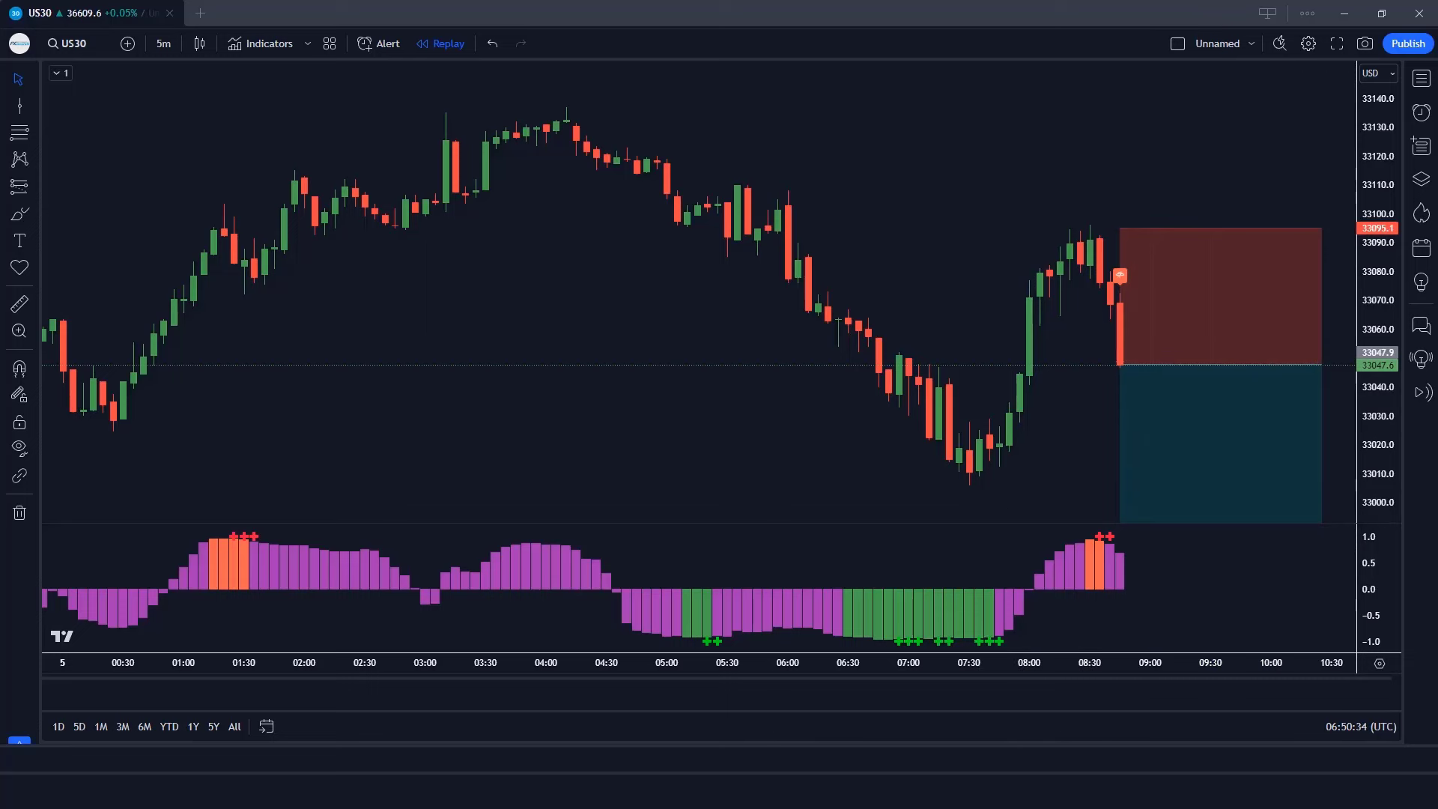
# Step the replay until the short's target is hit and trim the position box there.
pyautogui.hotkey('shift', 'Right')
pyautogui.hotkey('shift', 'Right')
pyautogui.hotkey('shift', 'Right')
pyautogui.hotkey('shift', 'Right')
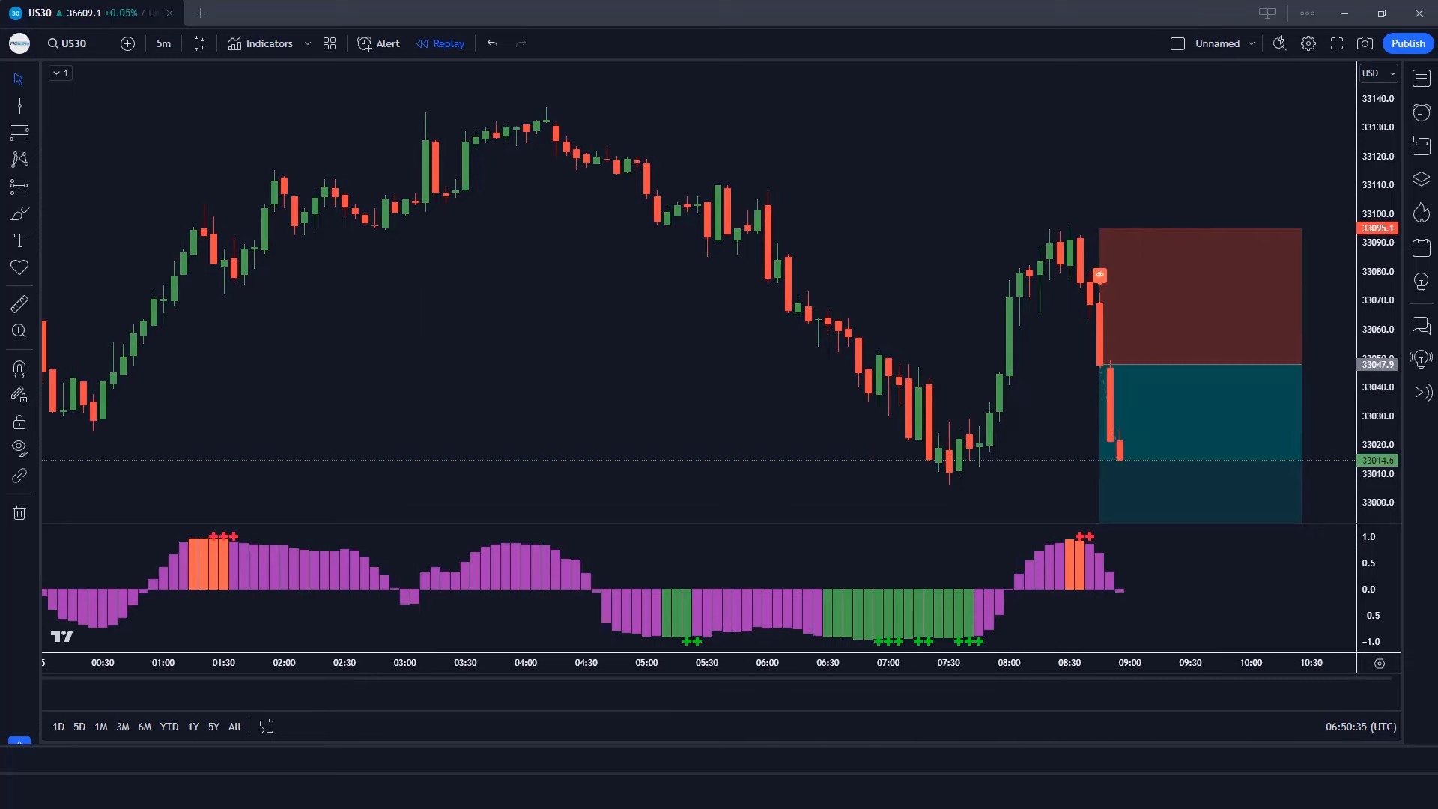
pyautogui.hotkey('shift', 'Right')
pyautogui.hotkey('shift', 'Right')
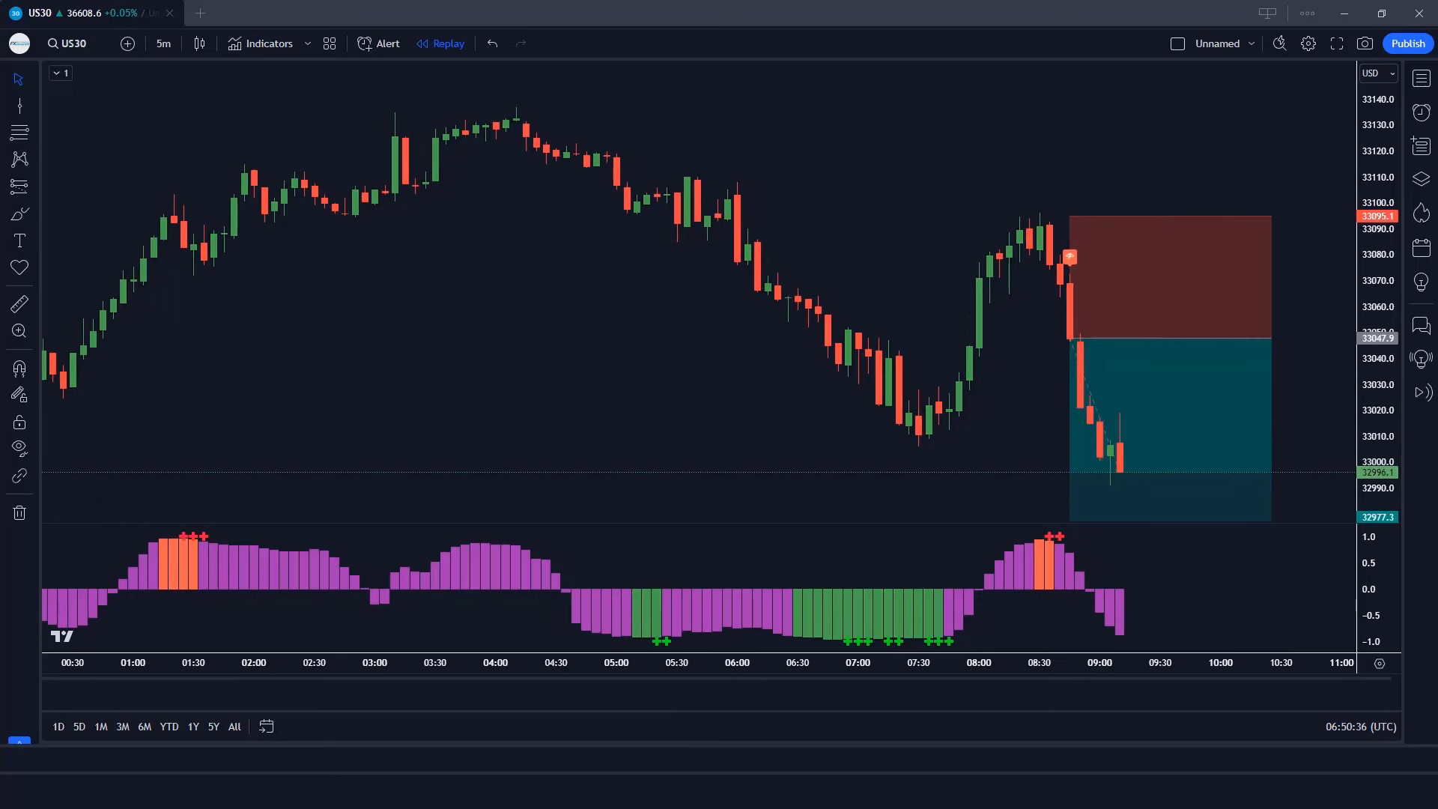
pyautogui.hotkey('shift', 'Right')
pyautogui.hotkey('shift', 'Right')
pyautogui.hotkey('shift', 'Right')
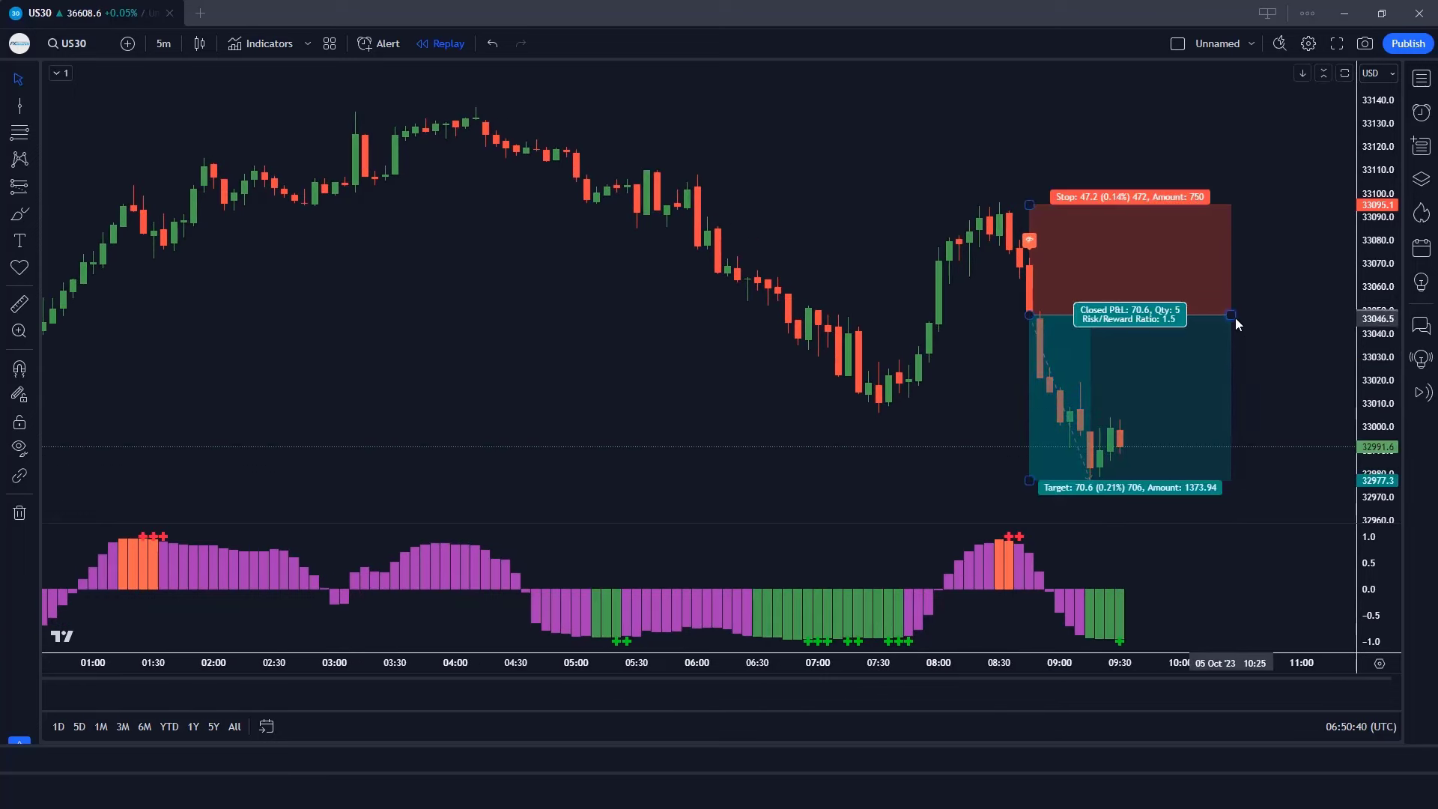
pyautogui.moveTo(1232, 316); pyautogui.dragTo(1110, 334)
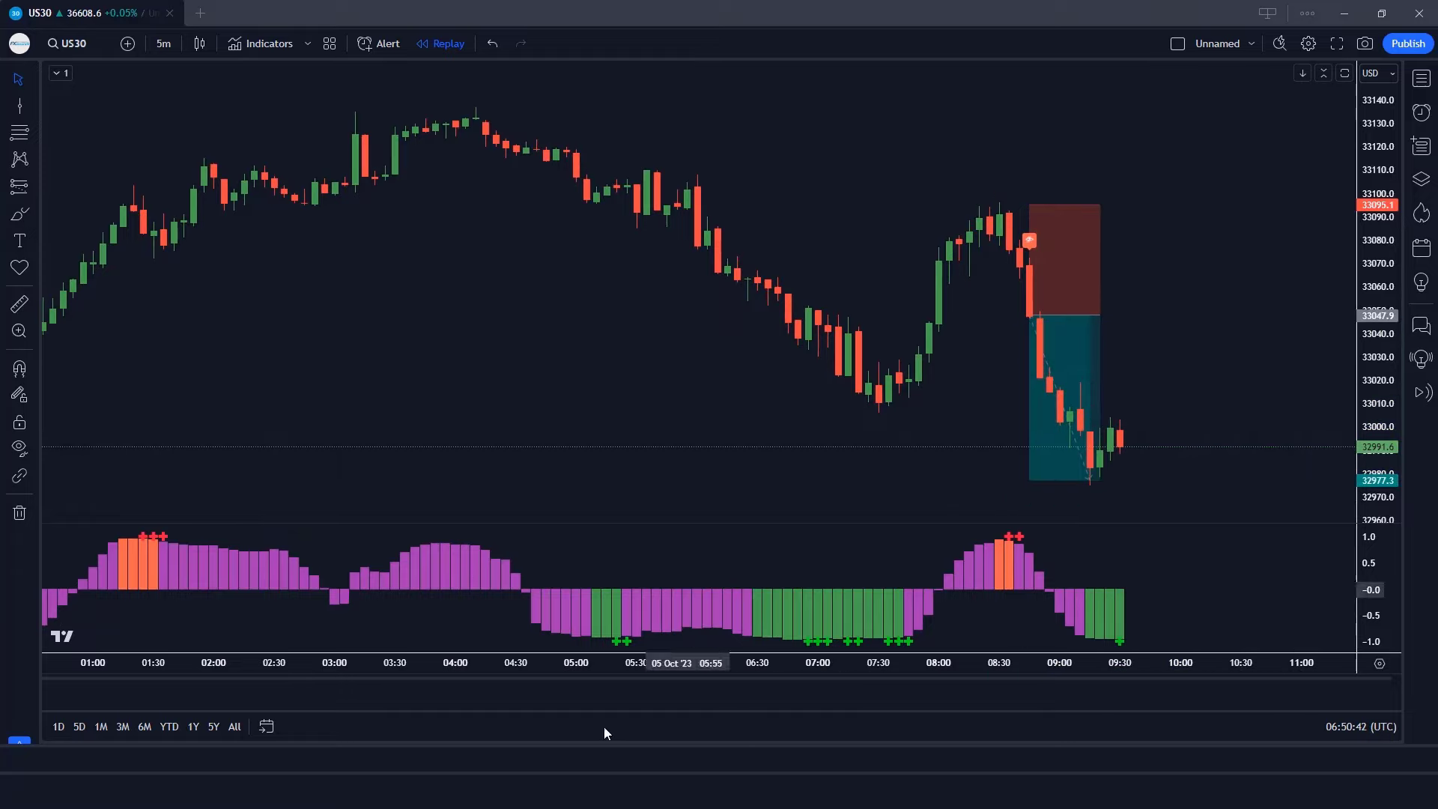
# Advance the replay into 6 Oct up to the next buy signal.
pyautogui.hotkey('shift', 'Right')
pyautogui.hotkey('shift', 'Right')
pyautogui.hotkey('shift', 'Right')
pyautogui.hotkey('shift', 'Right')
pyautogui.hotkey('shift', 'Right')
pyautogui.hotkey('shift', 'Right')
pyautogui.hotkey('shift', 'Right')
pyautogui.hotkey('shift', 'Right')
pyautogui.hotkey('shift', 'Right')
pyautogui.hotkey('shift', 'Right')
pyautogui.hotkey('shift', 'Right')
pyautogui.hotkey('shift', 'Right')
pyautogui.hotkey('shift', 'Right')
pyautogui.hotkey('shift', 'Right')
pyautogui.hotkey('shift', 'Right')
pyautogui.hotkey('shift', 'Right')
pyautogui.hotkey('shift', 'Right')
pyautogui.hotkey('shift', 'Right')
pyautogui.hotkey('shift', 'Right')
pyautogui.hotkey('shift', 'Right')
pyautogui.hotkey('shift', 'Right')
pyautogui.hotkey('shift', 'Right')
pyautogui.hotkey('shift', 'Right')
pyautogui.hotkey('shift', 'Right')
pyautogui.hotkey('shift', 'Right')
pyautogui.hotkey('shift', 'Right')
pyautogui.hotkey('shift', 'Right')
pyautogui.hotkey('shift', 'Right')
pyautogui.hotkey('shift', 'Right')
pyautogui.hotkey('shift', 'Right')
pyautogui.hotkey('shift', 'Right')
pyautogui.hotkey('shift', 'Right')
pyautogui.hotkey('shift', 'Right')
pyautogui.hotkey('shift', 'Right')
pyautogui.hotkey('shift', 'Right')
pyautogui.hotkey('shift', 'Right')
pyautogui.hotkey('shift', 'Right')
pyautogui.hotkey('shift', 'Right')
pyautogui.hotkey('shift', 'Right')
pyautogui.hotkey('shift', 'Right')
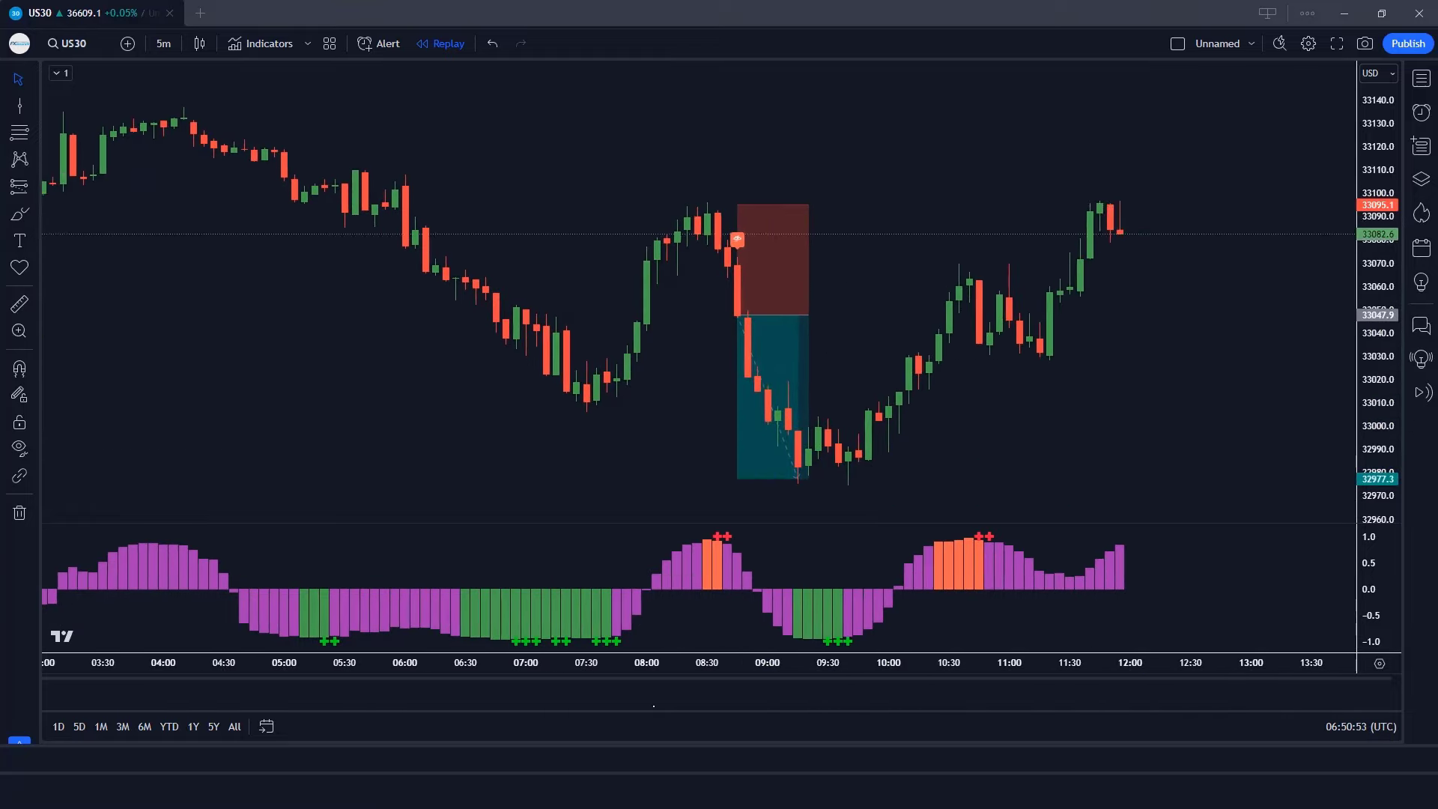
pyautogui.hotkey('shift', 'Right')
pyautogui.hotkey('shift', 'Right')
pyautogui.hotkey('shift', 'Right')
pyautogui.hotkey('shift', 'Right')
pyautogui.hotkey('shift', 'Right')
pyautogui.hotkey('shift', 'Right')
pyautogui.hotkey('shift', 'Right')
pyautogui.hotkey('shift', 'Right')
pyautogui.hotkey('shift', 'Right')
pyautogui.hotkey('shift', 'Right')
pyautogui.hotkey('shift', 'Right')
pyautogui.hotkey('shift', 'Right')
pyautogui.hotkey('shift', 'Right')
pyautogui.hotkey('shift', 'Right')
pyautogui.hotkey('shift', 'Right')
pyautogui.hotkey('shift', 'Right')
pyautogui.hotkey('shift', 'Right')
pyautogui.hotkey('shift', 'Right')
pyautogui.hotkey('shift', 'Right')
pyautogui.hotkey('shift', 'Right')
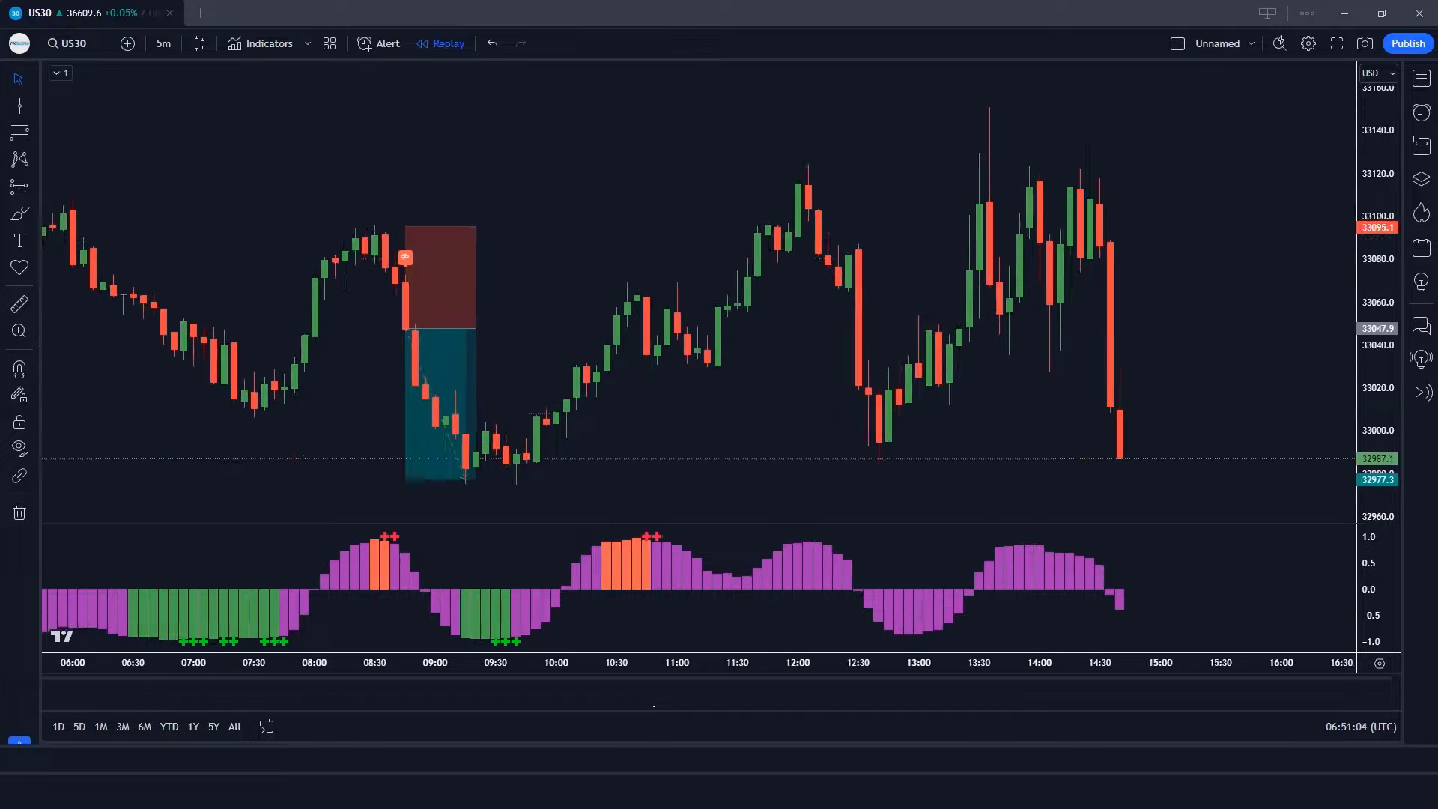
pyautogui.hotkey('shift', 'Right')
pyautogui.hotkey('shift', 'Right')
pyautogui.hotkey('shift', 'Right')
pyautogui.hotkey('shift', 'Right')
pyautogui.hotkey('shift', 'Right')
pyautogui.hotkey('shift', 'Right')
pyautogui.hotkey('shift', 'Right')
pyautogui.hotkey('shift', 'Right')
pyautogui.hotkey('shift', 'Right')
pyautogui.hotkey('shift', 'Right')
pyautogui.hotkey('shift', 'Right')
pyautogui.hotkey('shift', 'Right')
pyautogui.hotkey('shift', 'Right')
pyautogui.hotkey('shift', 'Right')
pyautogui.hotkey('shift', 'Right')
pyautogui.hotkey('shift', 'Right')
pyautogui.hotkey('shift', 'Right')
pyautogui.hotkey('shift', 'Right')
pyautogui.hotkey('shift', 'Right')
pyautogui.hotkey('shift', 'Right')
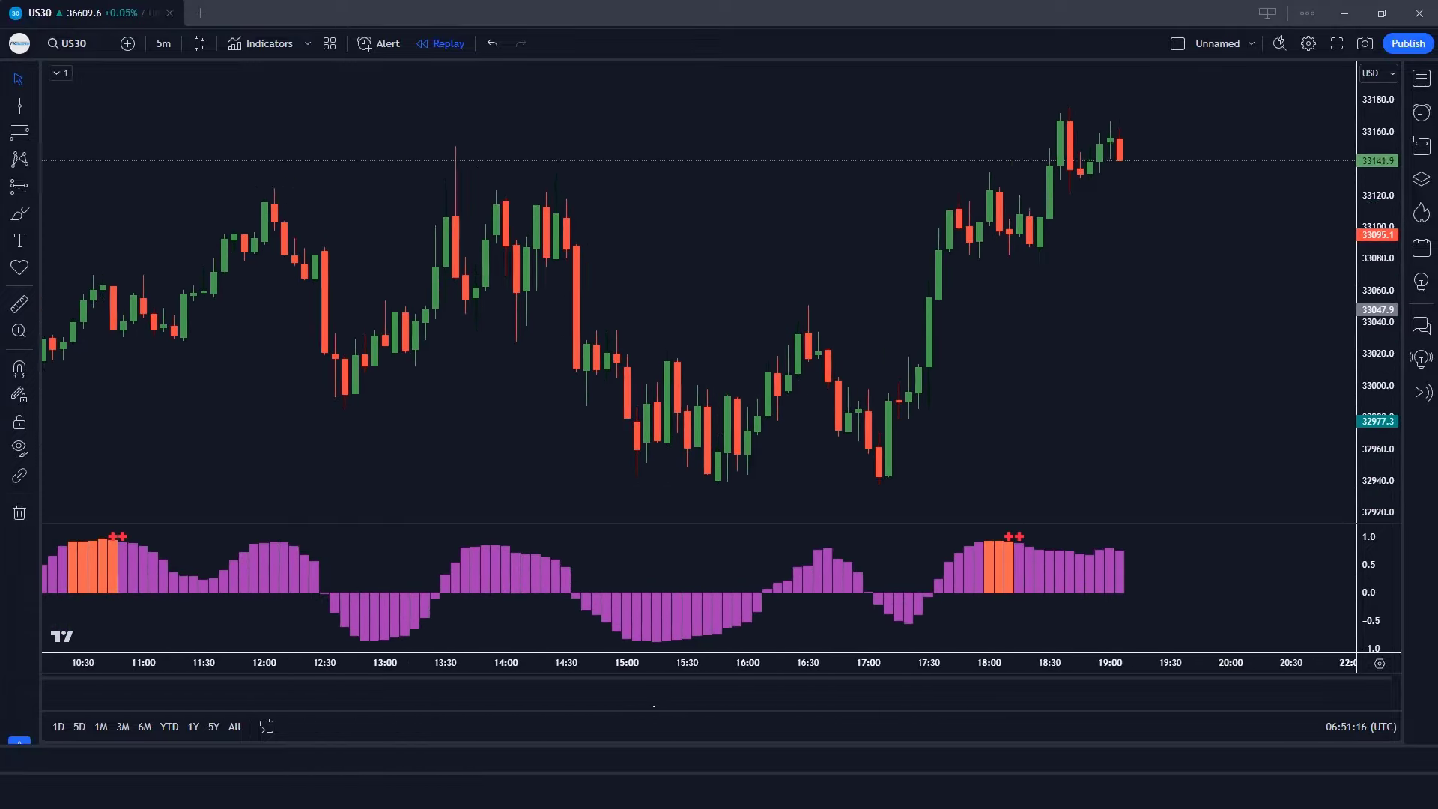
pyautogui.hotkey('shift', 'Right')
pyautogui.hotkey('shift', 'Right')
pyautogui.hotkey('shift', 'Right')
pyautogui.hotkey('shift', 'Right')
pyautogui.hotkey('shift', 'Right')
pyautogui.hotkey('shift', 'Right')
pyautogui.hotkey('shift', 'Right')
pyautogui.hotkey('shift', 'Right')
pyautogui.hotkey('shift', 'Right')
pyautogui.hotkey('shift', 'Right')
pyautogui.hotkey('shift', 'Right')
pyautogui.hotkey('shift', 'Right')
pyautogui.hotkey('shift', 'Right')
pyautogui.hotkey('shift', 'Right')
pyautogui.hotkey('shift', 'Right')
pyautogui.hotkey('shift', 'Right')
pyautogui.hotkey('shift', 'Right')
pyautogui.hotkey('shift', 'Right')
pyautogui.hotkey('shift', 'Right')
pyautogui.hotkey('shift', 'Right')
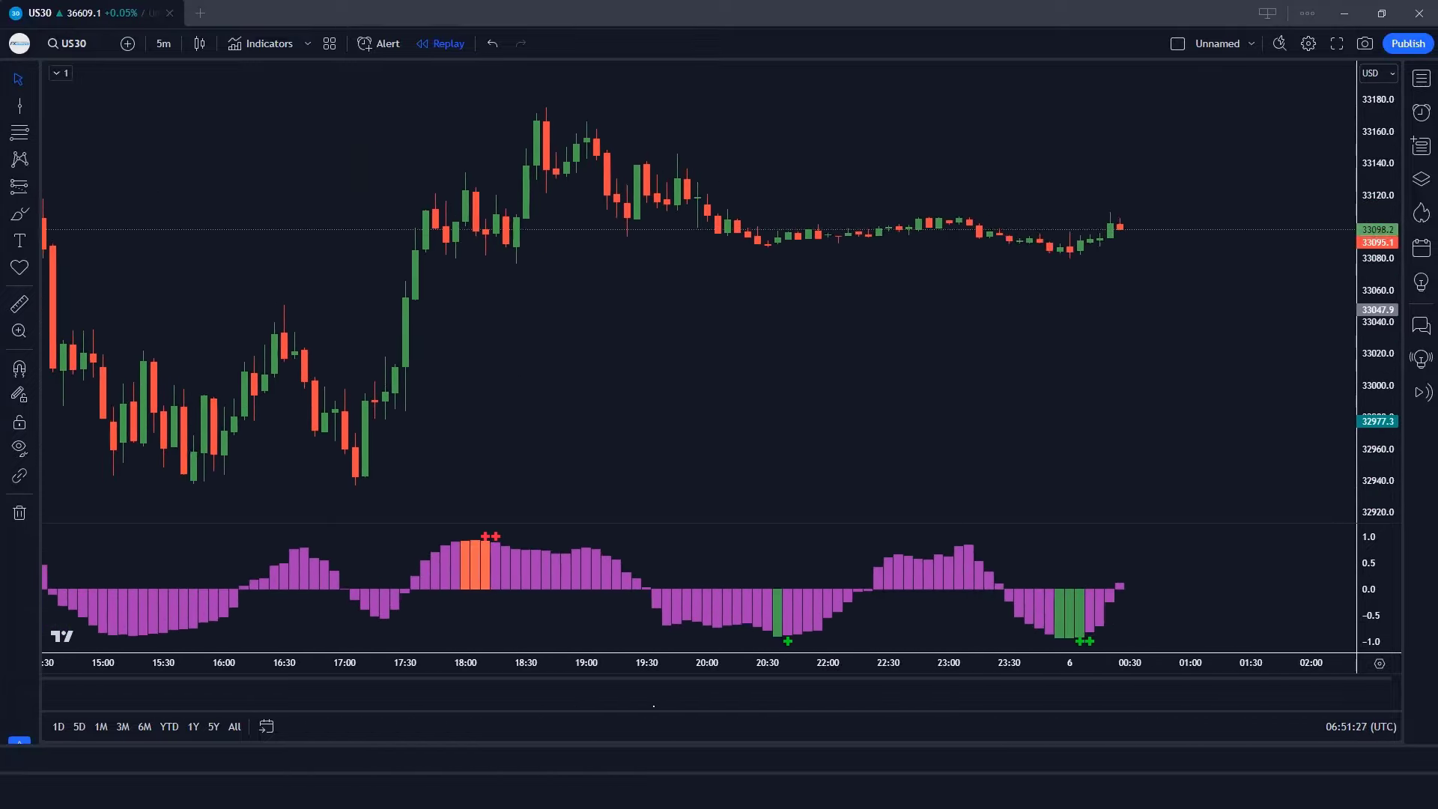
pyautogui.hotkey('shift', 'Right')
pyautogui.hotkey('shift', 'Right')
pyautogui.hotkey('shift', 'Right')
pyautogui.hotkey('shift', 'Right')
pyautogui.hotkey('shift', 'Right')
pyautogui.hotkey('shift', 'Right')
pyautogui.hotkey('shift', 'Right')
pyautogui.hotkey('shift', 'Right')
pyautogui.hotkey('shift', 'Right')
pyautogui.hotkey('shift', 'Right')
pyautogui.hotkey('shift', 'Right')
pyautogui.hotkey('shift', 'Right')
pyautogui.hotkey('shift', 'Right')
pyautogui.hotkey('shift', 'Right')
pyautogui.hotkey('shift', 'Right')
pyautogui.hotkey('shift', 'Right')
pyautogui.hotkey('shift', 'Right')
pyautogui.hotkey('shift', 'Right')
pyautogui.hotkey('shift', 'Right')
pyautogui.hotkey('shift', 'Right')
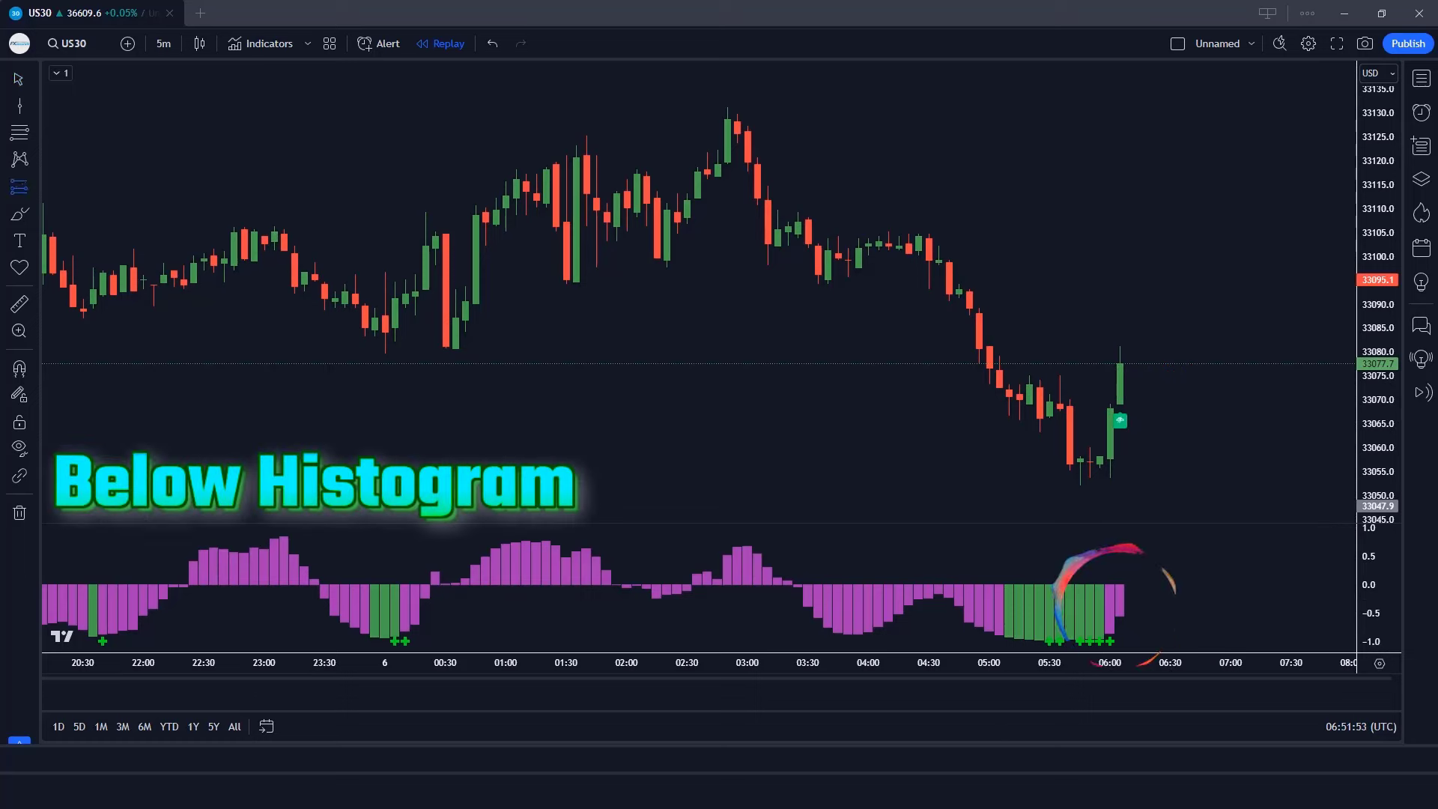
# Draw a long position at the 6 Oct buy signal with its target raised to about 1.6 reward.
pyautogui.click(1121, 364)
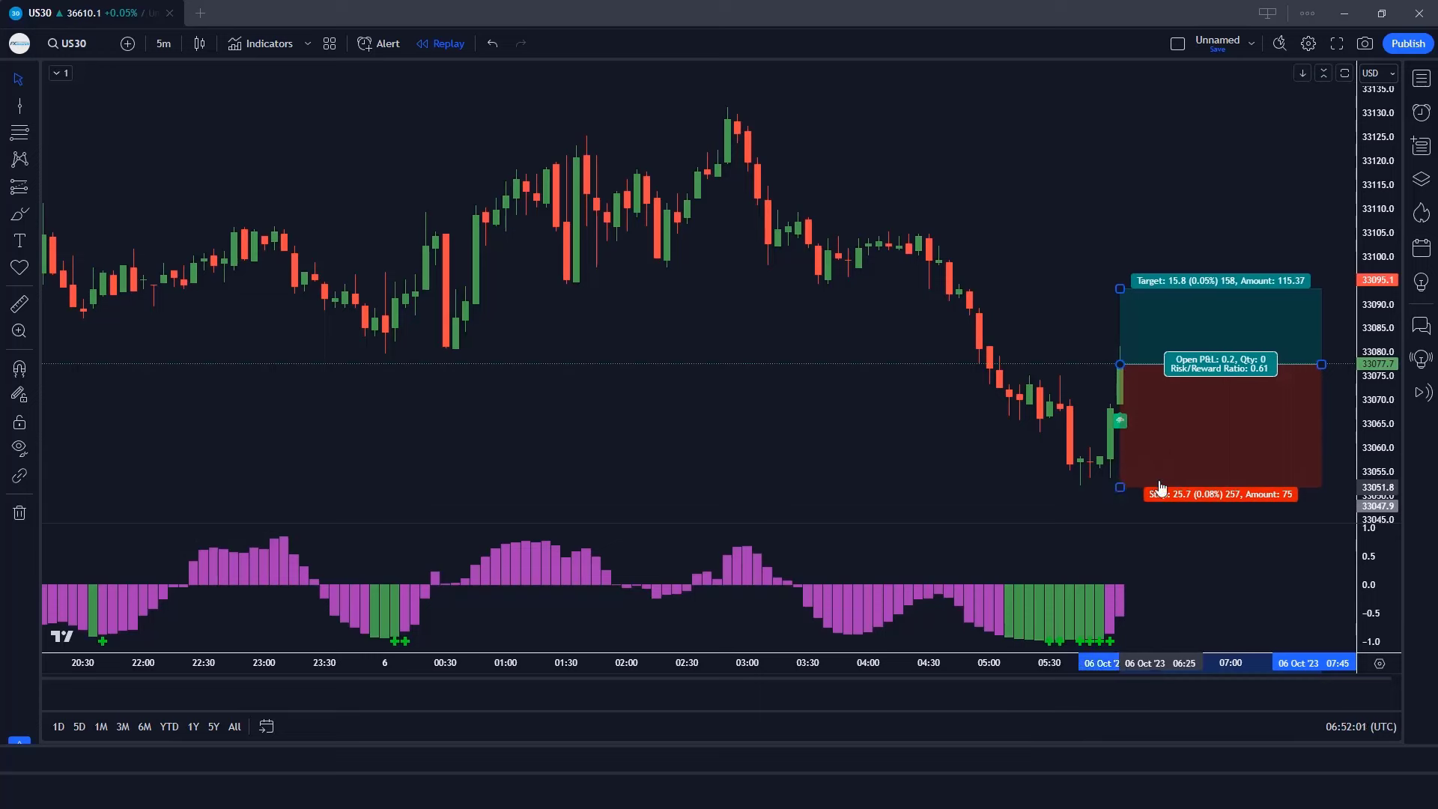
pyautogui.moveTo(1121, 289); pyautogui.dragTo(1118, 171)
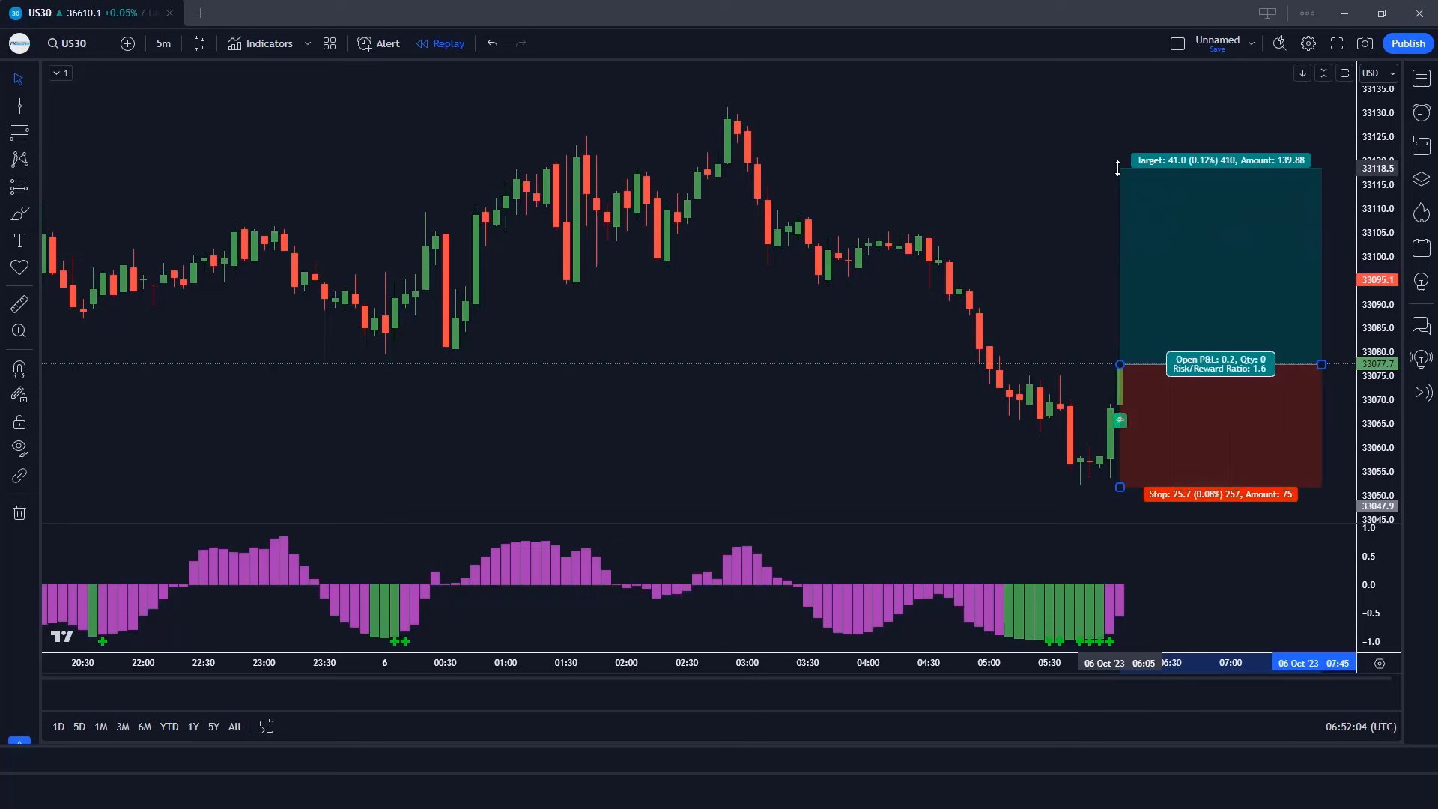
pyautogui.click(911, 192)
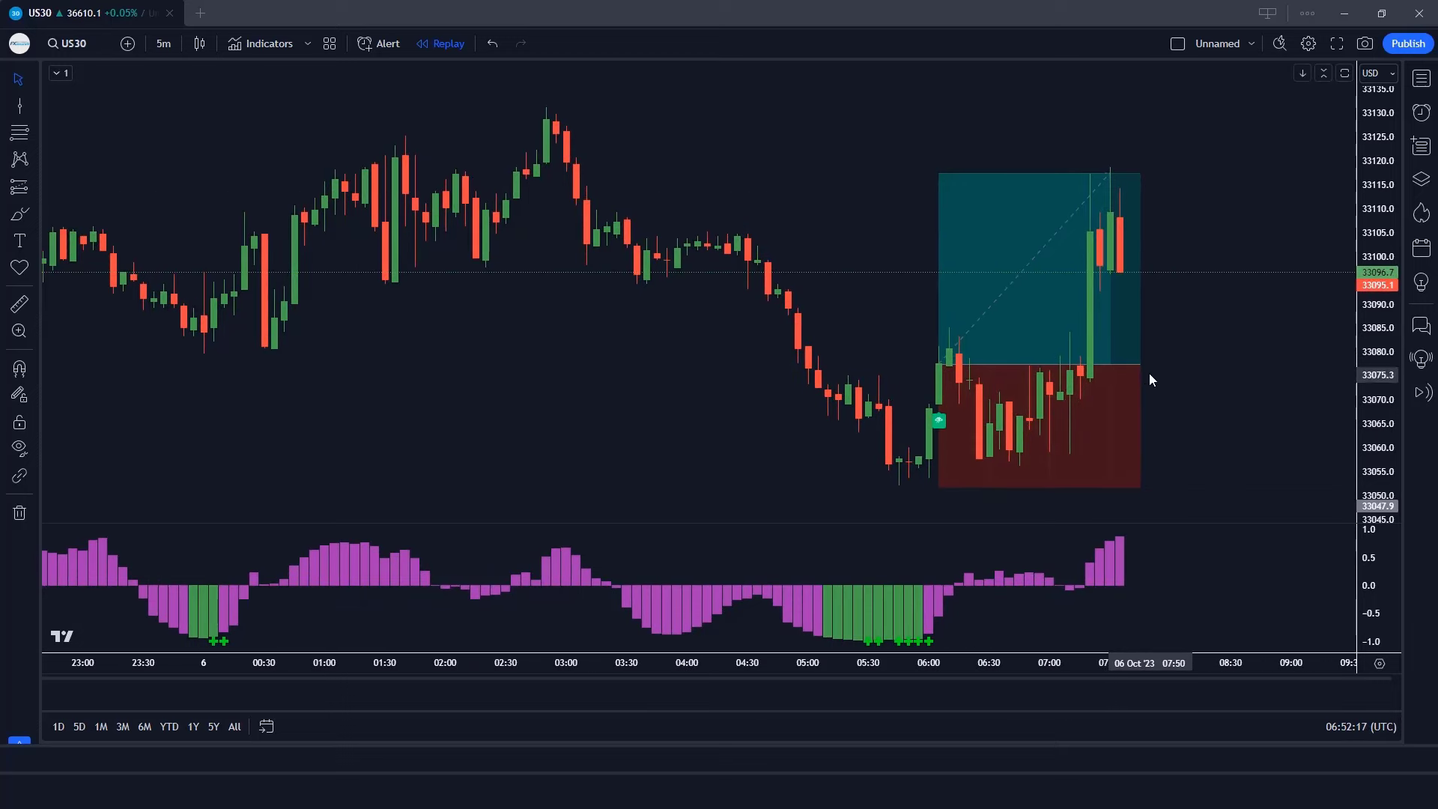
# Trim the long position box to end at the bar where its target was hit.
pyautogui.moveTo(1142, 371); pyautogui.dragTo(1122, 370)
pyautogui.click(1177, 397)
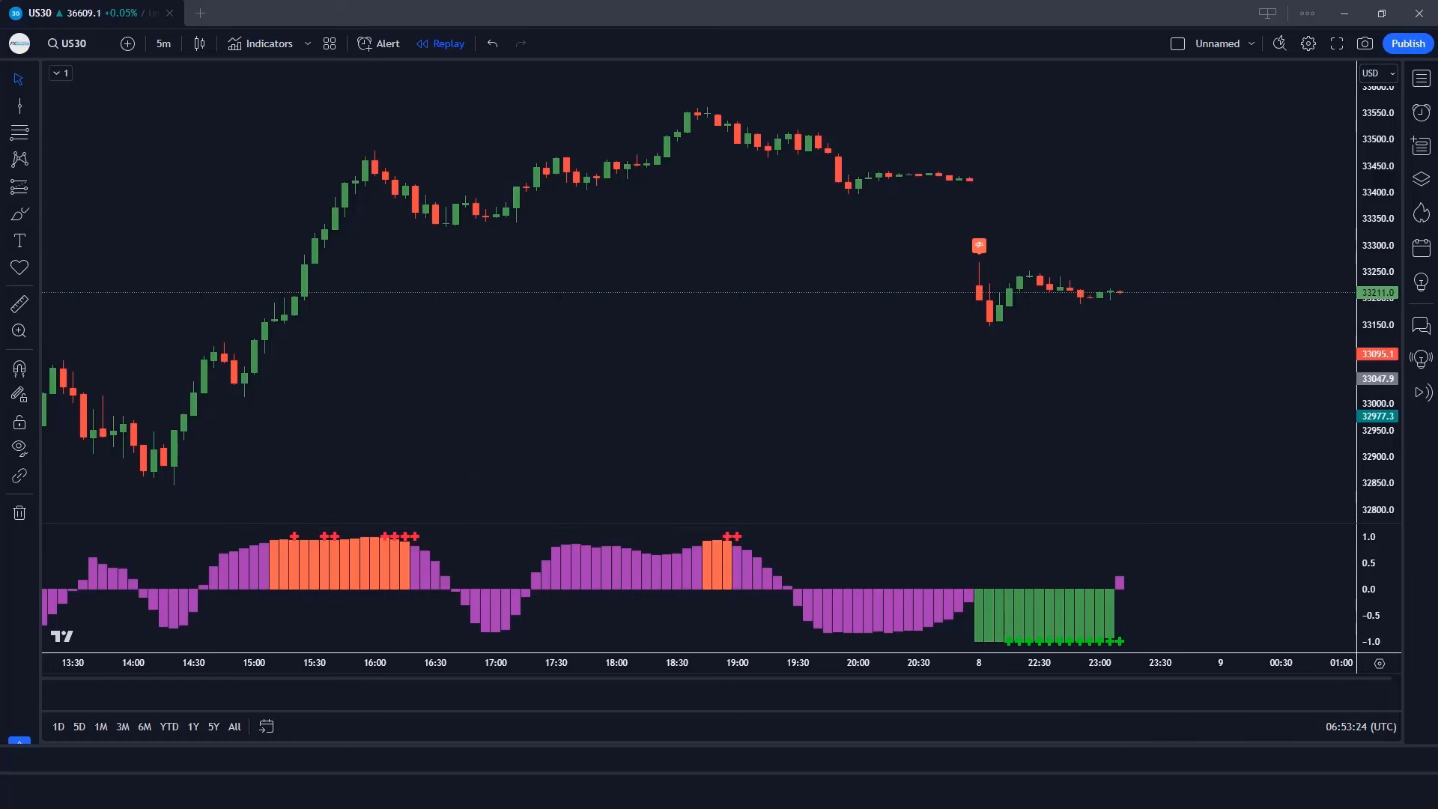
pyautogui.hotkey('alt', 'f')
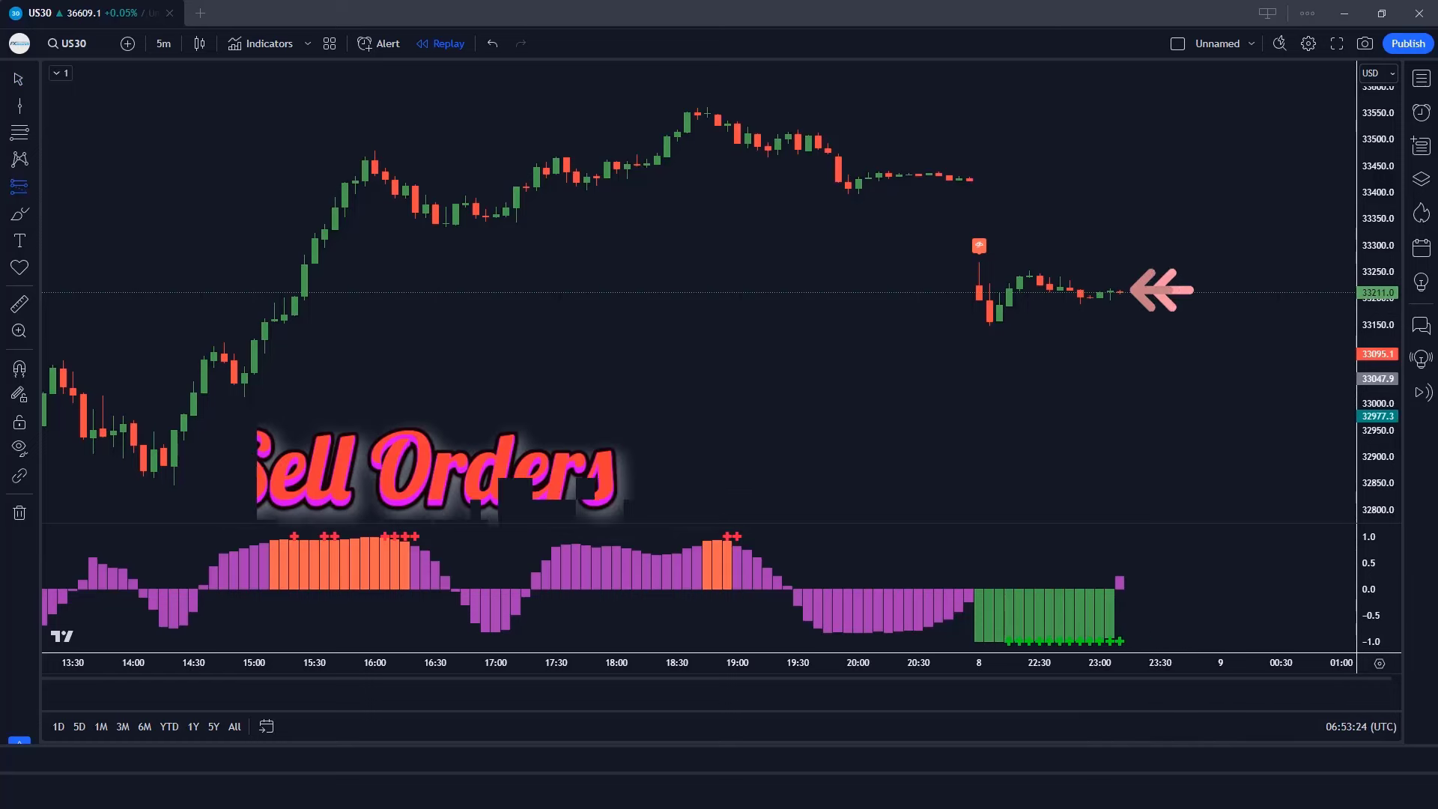
# Draw a short position at the 8 Oct sell signal with a raised stop and a deeper target.
pyautogui.click(1119, 291)
pyautogui.moveTo(1123, 224); pyautogui.dragTo(1139, 179)
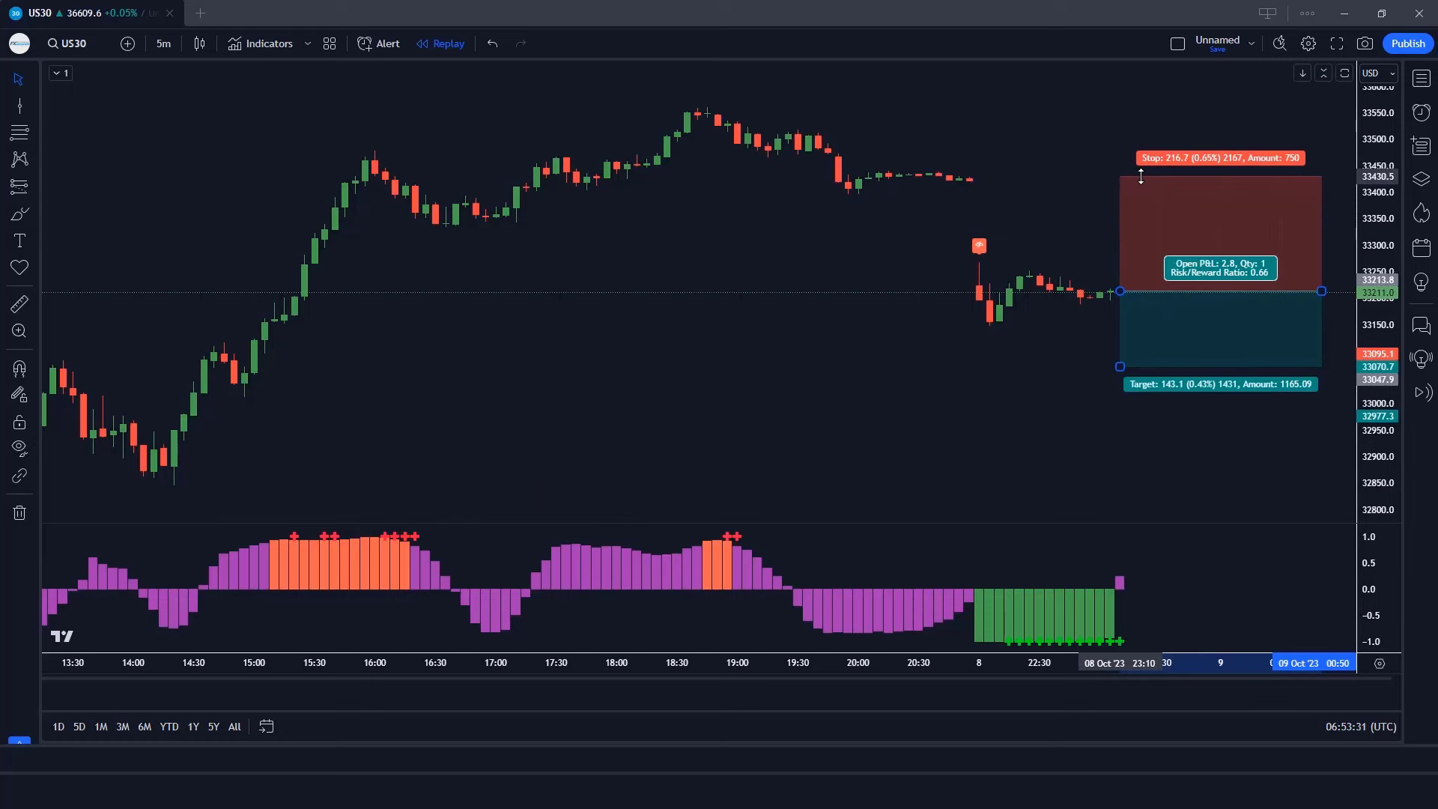
pyautogui.moveTo(1120, 367); pyautogui.dragTo(1124, 470)
pyautogui.click(839, 541)
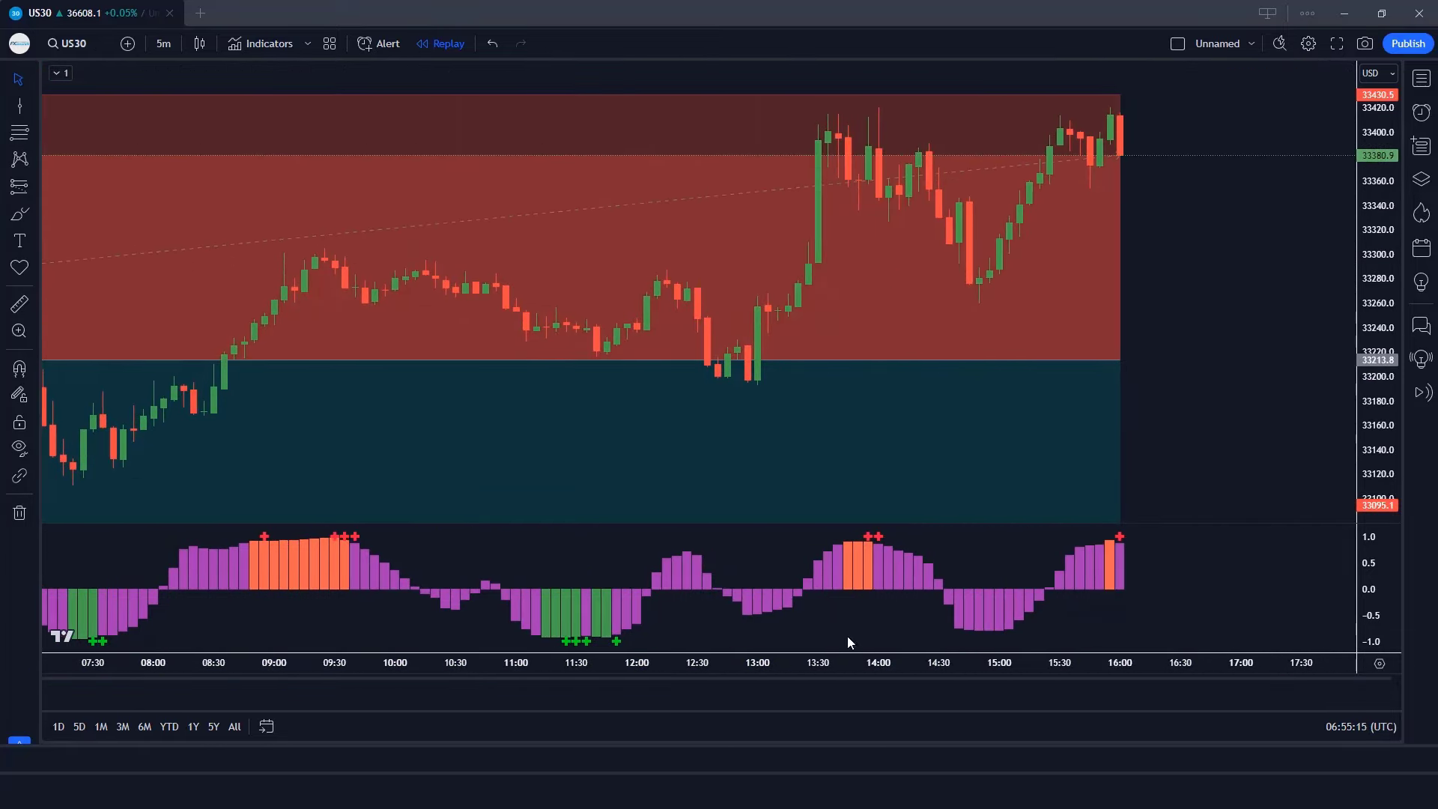
# Drag the short position's right edge left to end the box at the trade's exit bar.
pyautogui.moveTo(1291, 368); pyautogui.dragTo(1120, 369)
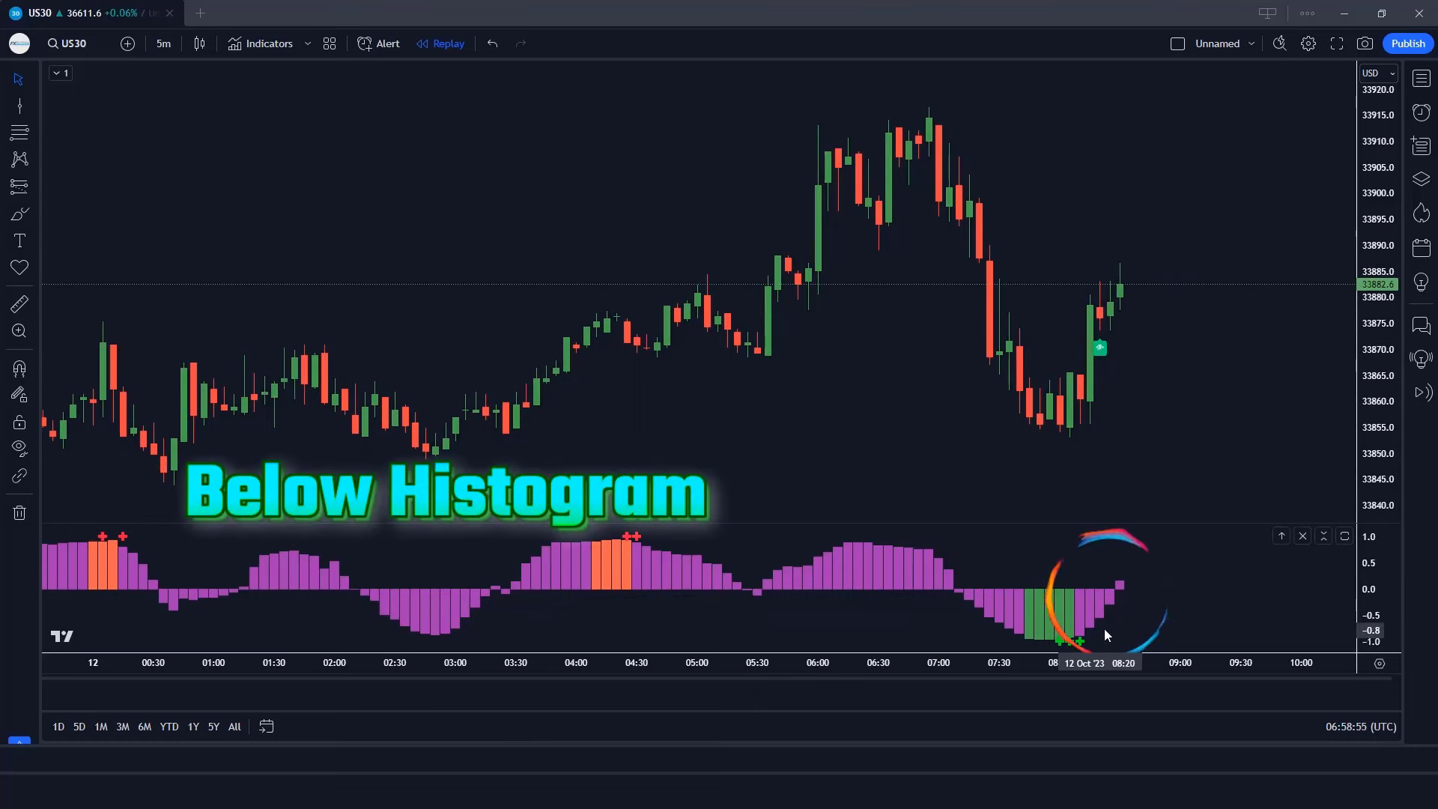
# Draw a long at the 12 Oct buy signal with lowered stop and raised target, trimmed at the target hit.
pyautogui.click(1110, 303)
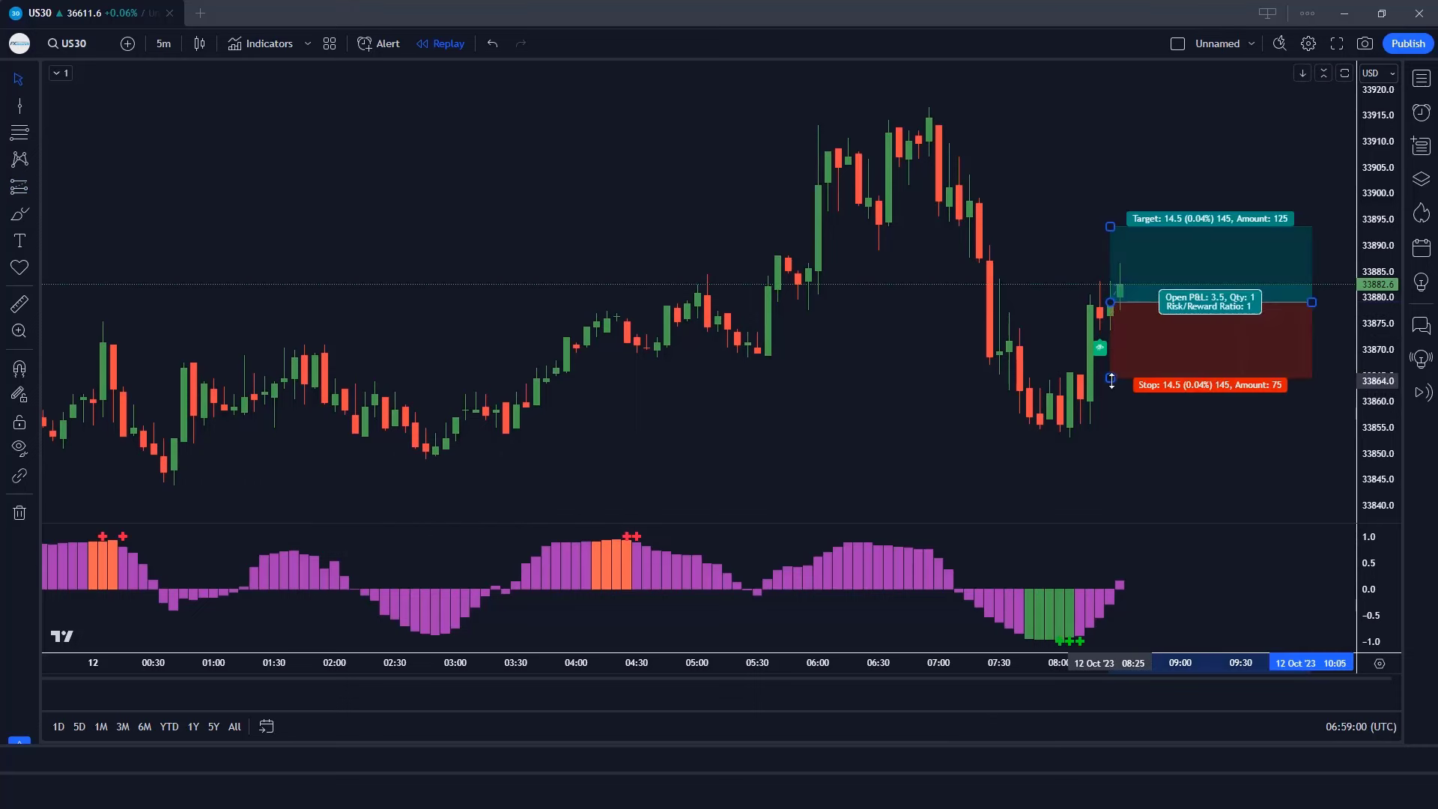
pyautogui.moveTo(1111, 381); pyautogui.dragTo(1127, 413)
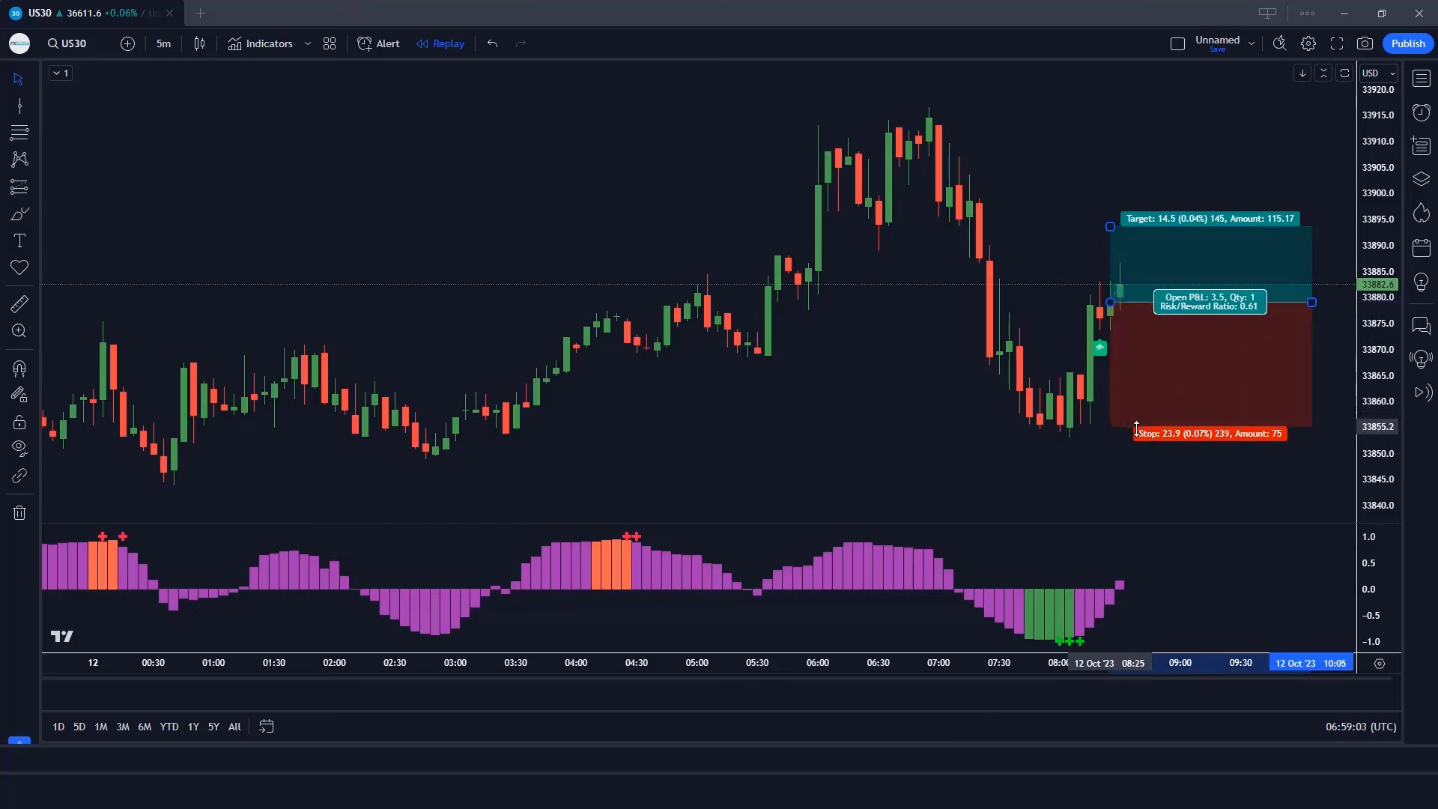
pyautogui.moveTo(1113, 225); pyautogui.dragTo(1106, 125)
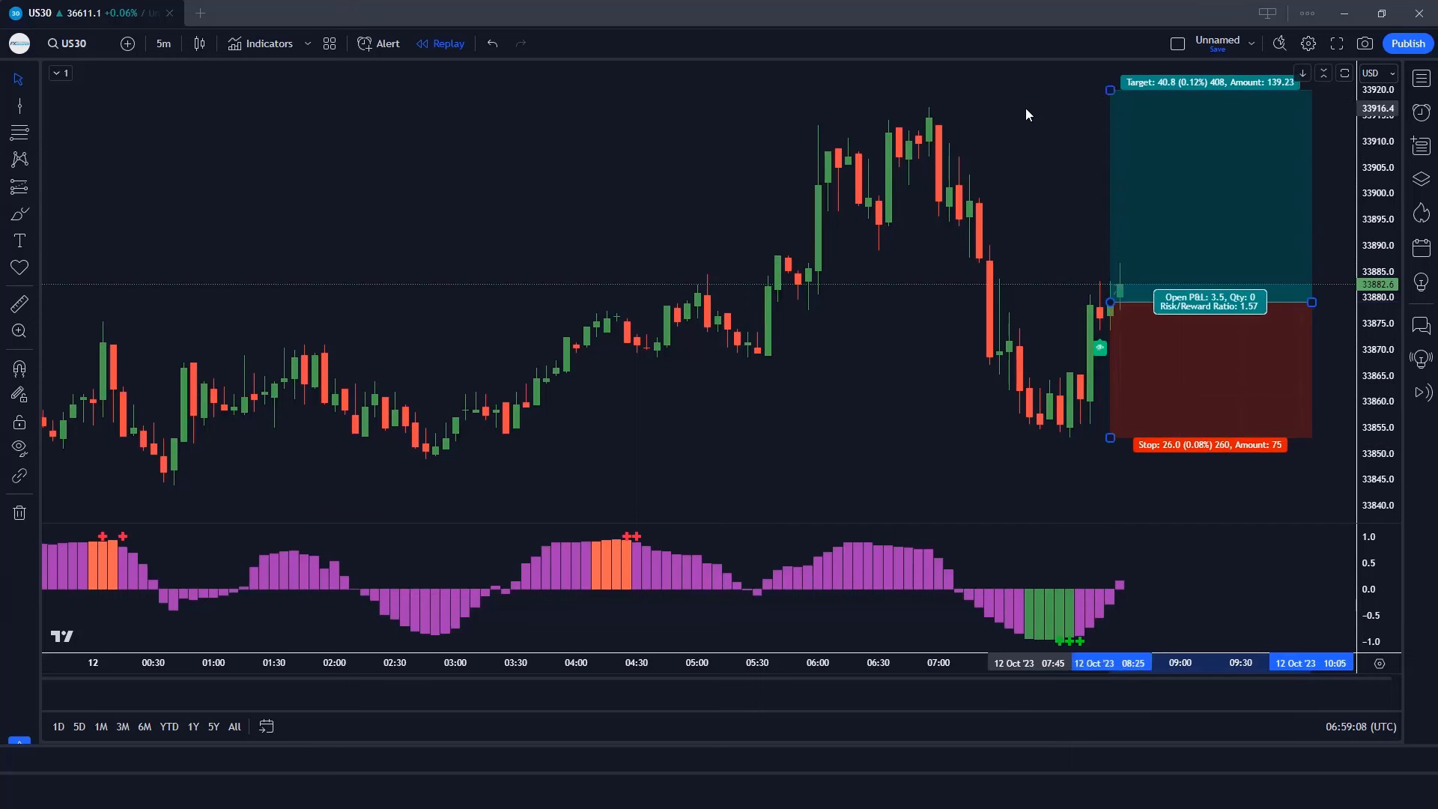
pyautogui.click(867, 606)
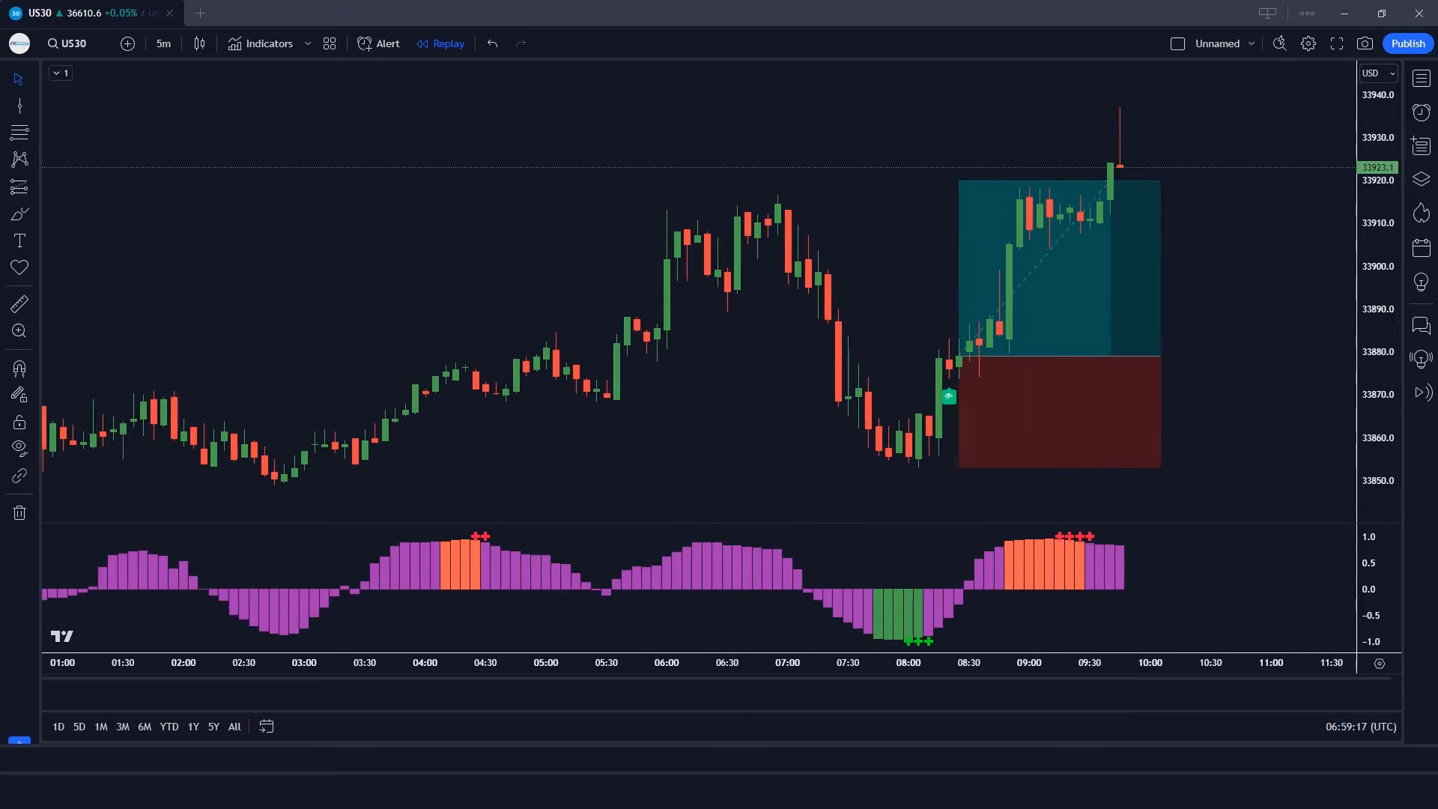
pyautogui.moveTo(1161, 355); pyautogui.dragTo(1119, 354)
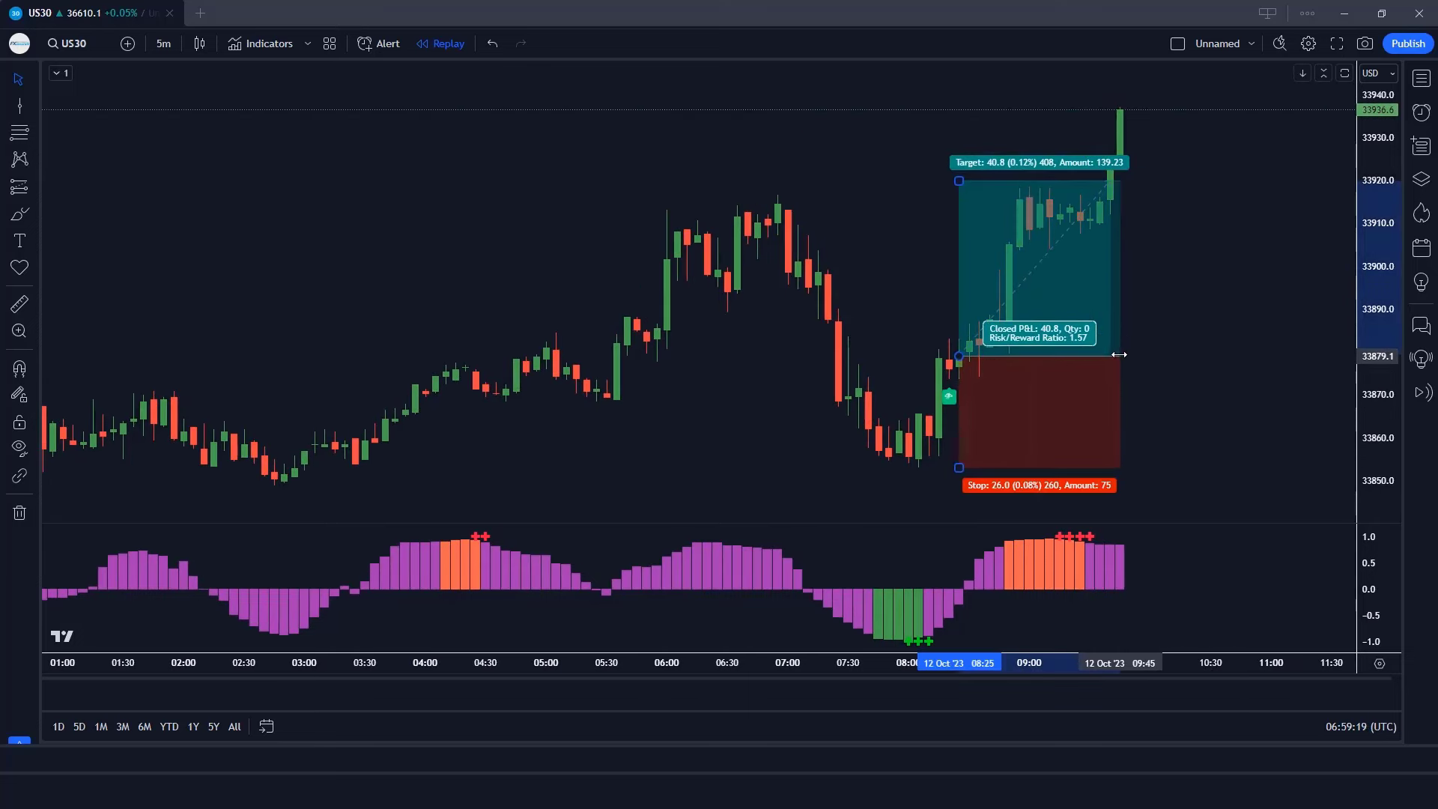
pyautogui.click(1202, 398)
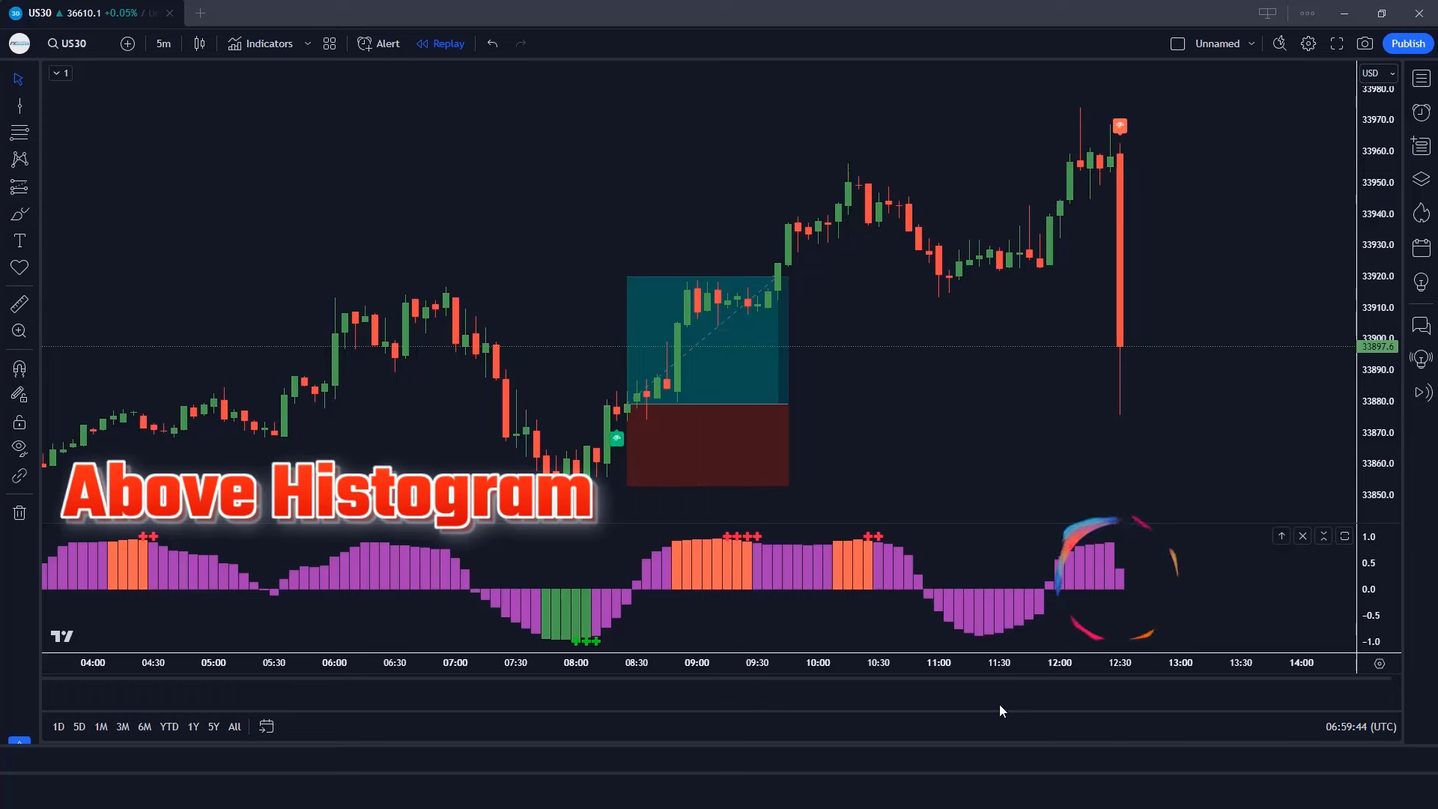
# Arm the Short Position tool with Alt+Shift+S at the 12:30 sell signal.
pyautogui.hotkey('alt', 'shift', 's')
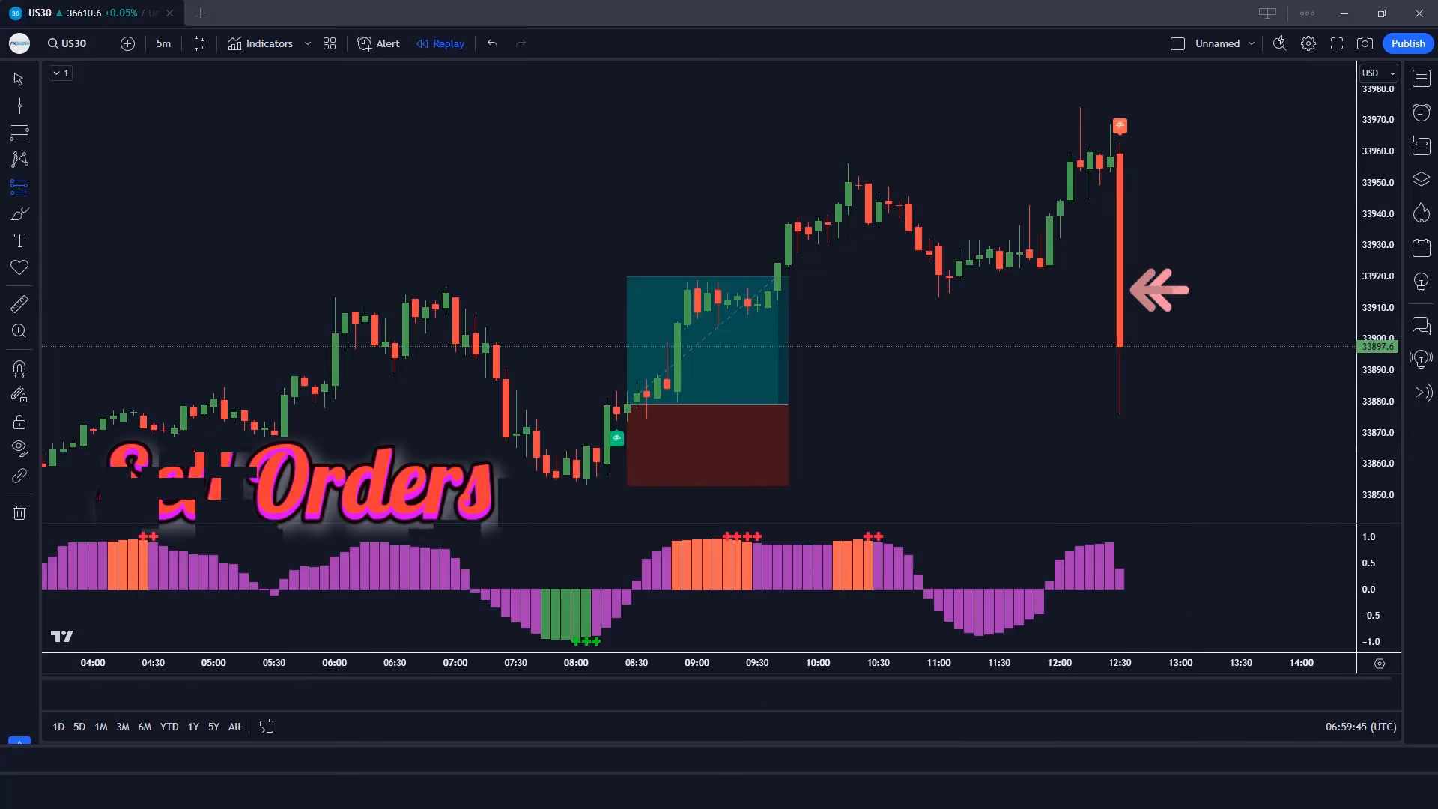
# Place a short position on the 12:30 sell candle, raising its stop and lowering its target.
pyautogui.click(1119, 343)
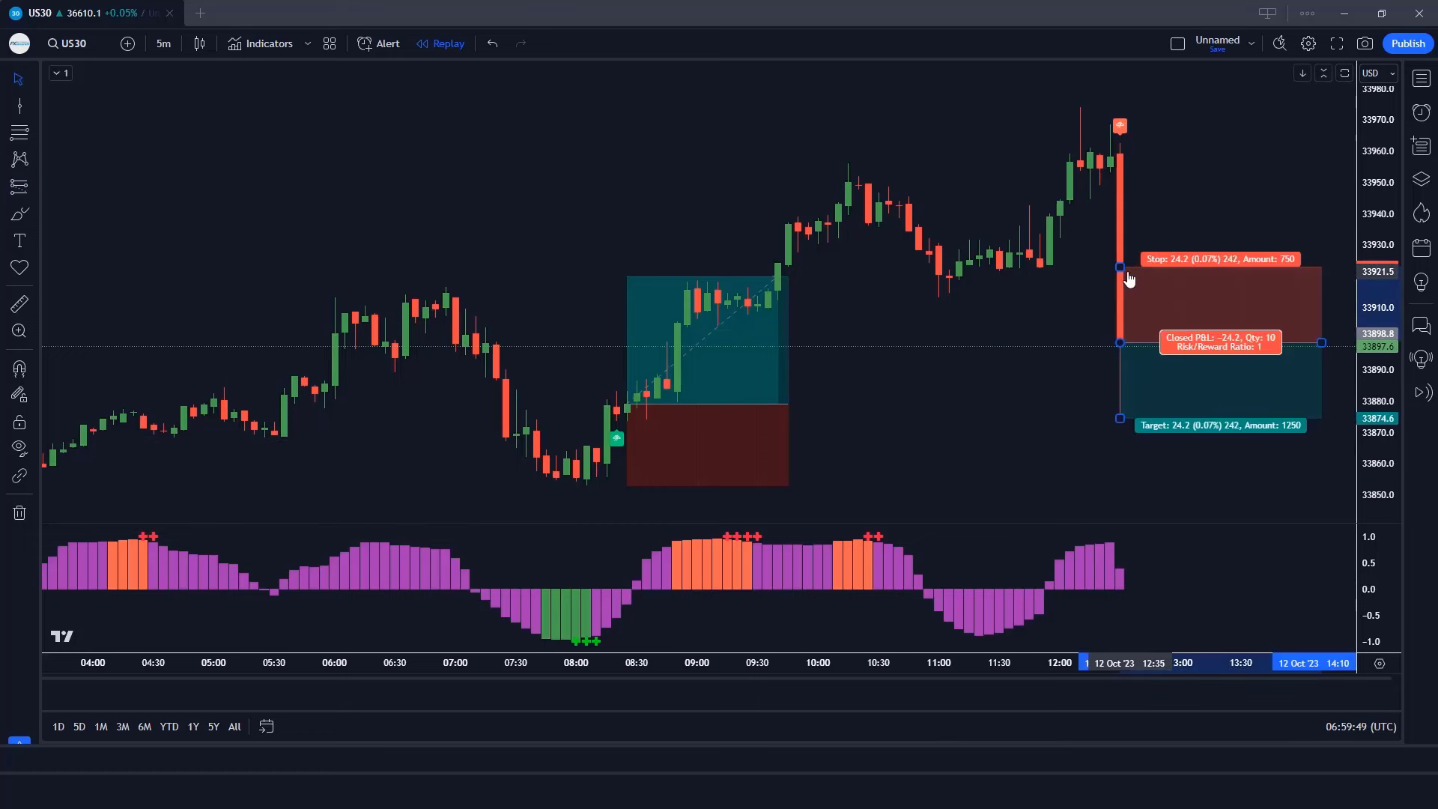
pyautogui.moveTo(1119, 269); pyautogui.dragTo(1157, 106)
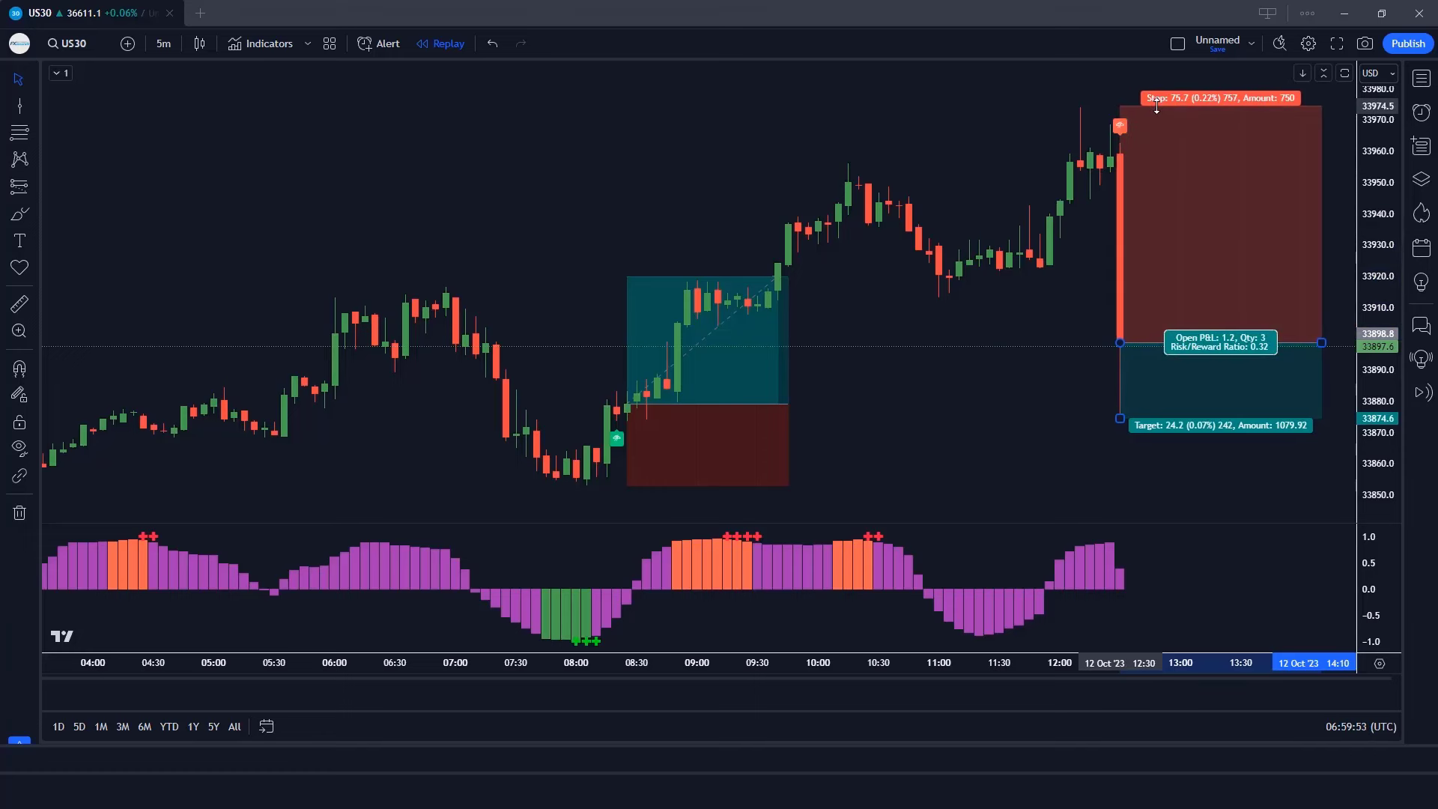
pyautogui.moveTo(1119, 438); pyautogui.dragTo(1123, 563)
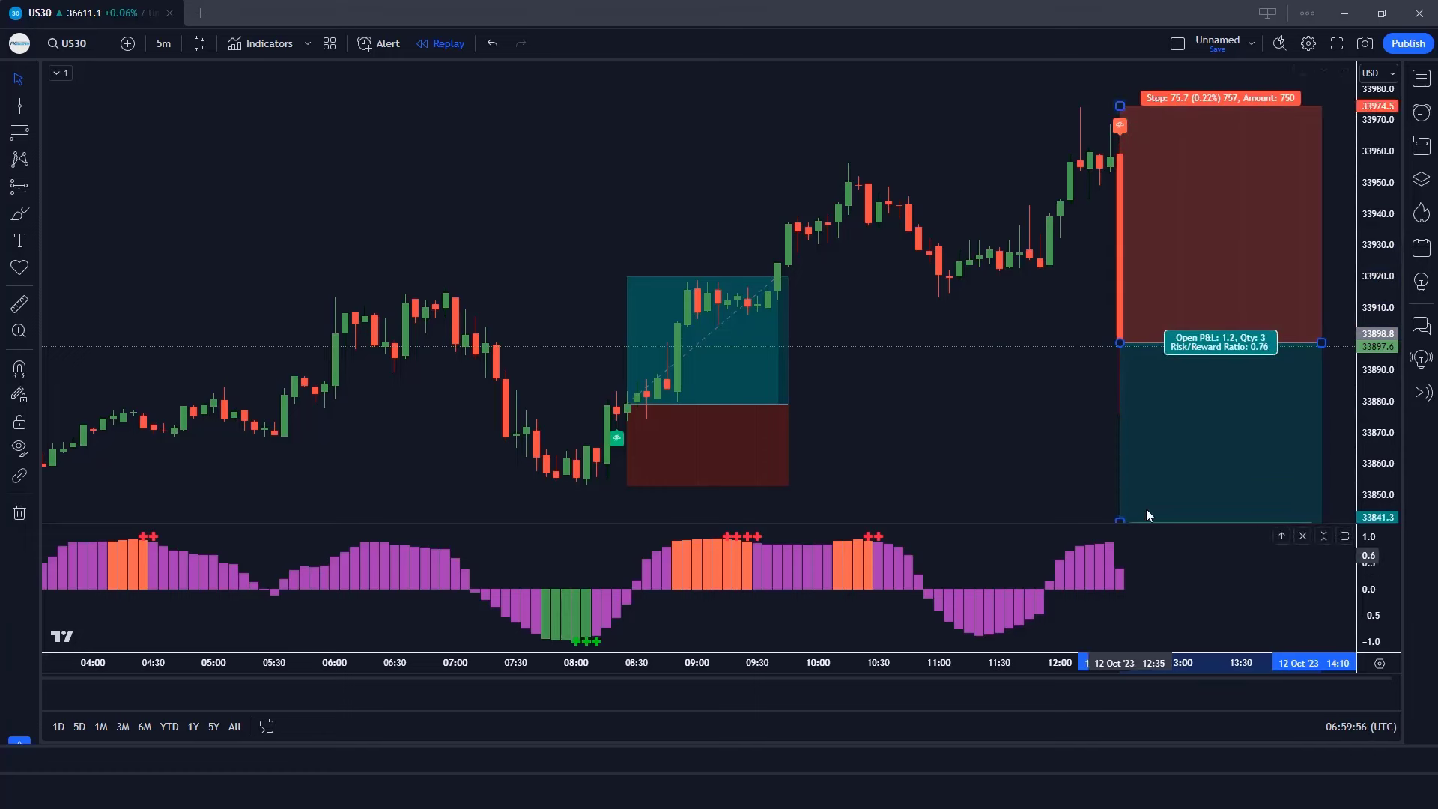
pyautogui.click(815, 613)
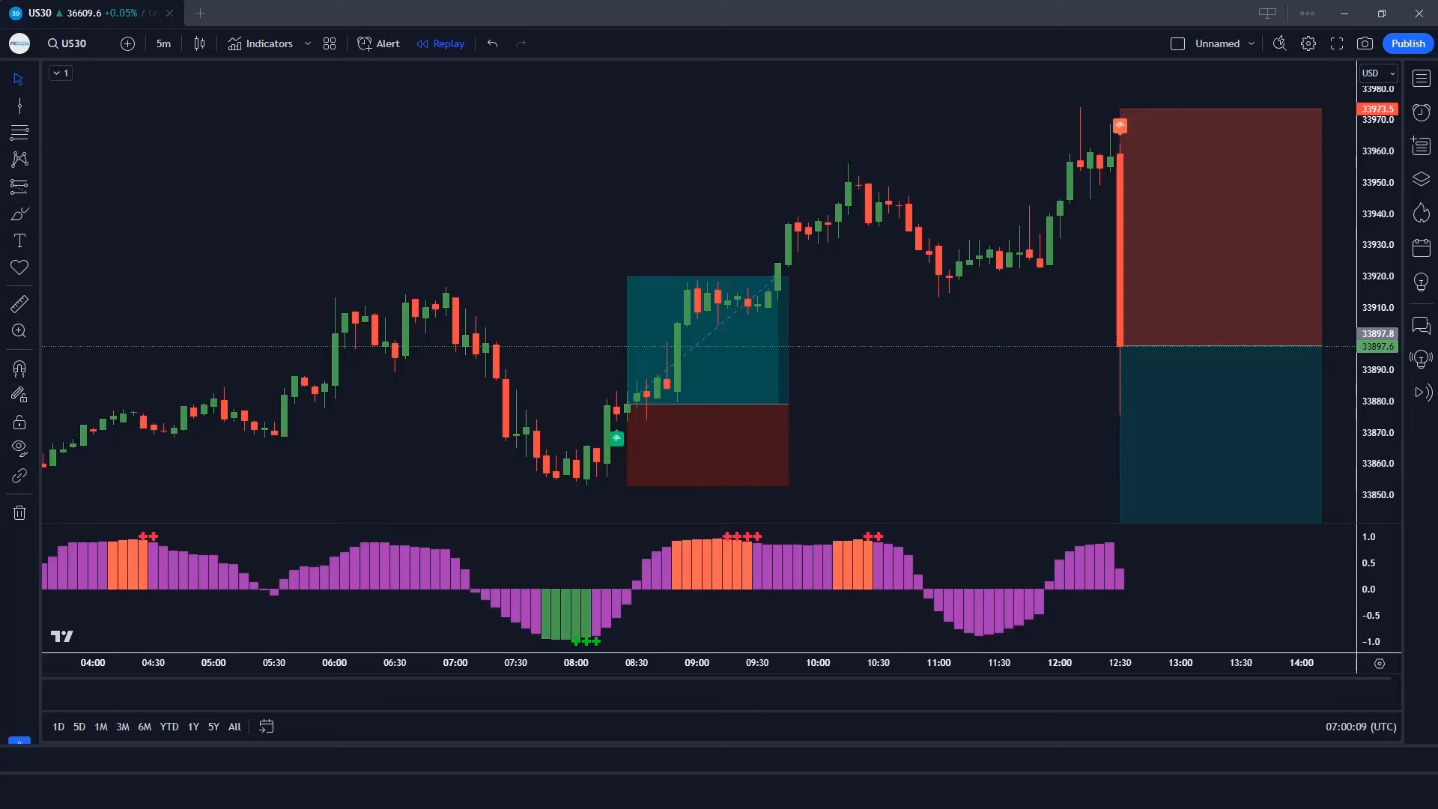
# Replay forward until the 33782.2 target hits, then trim the short box to that bar.
pyautogui.hotkey('shift', 'Right')
pyautogui.hotkey('shift', 'Right')
pyautogui.hotkey('shift', 'Right')
pyautogui.hotkey('shift', 'Right')
pyautogui.hotkey('shift', 'Right')
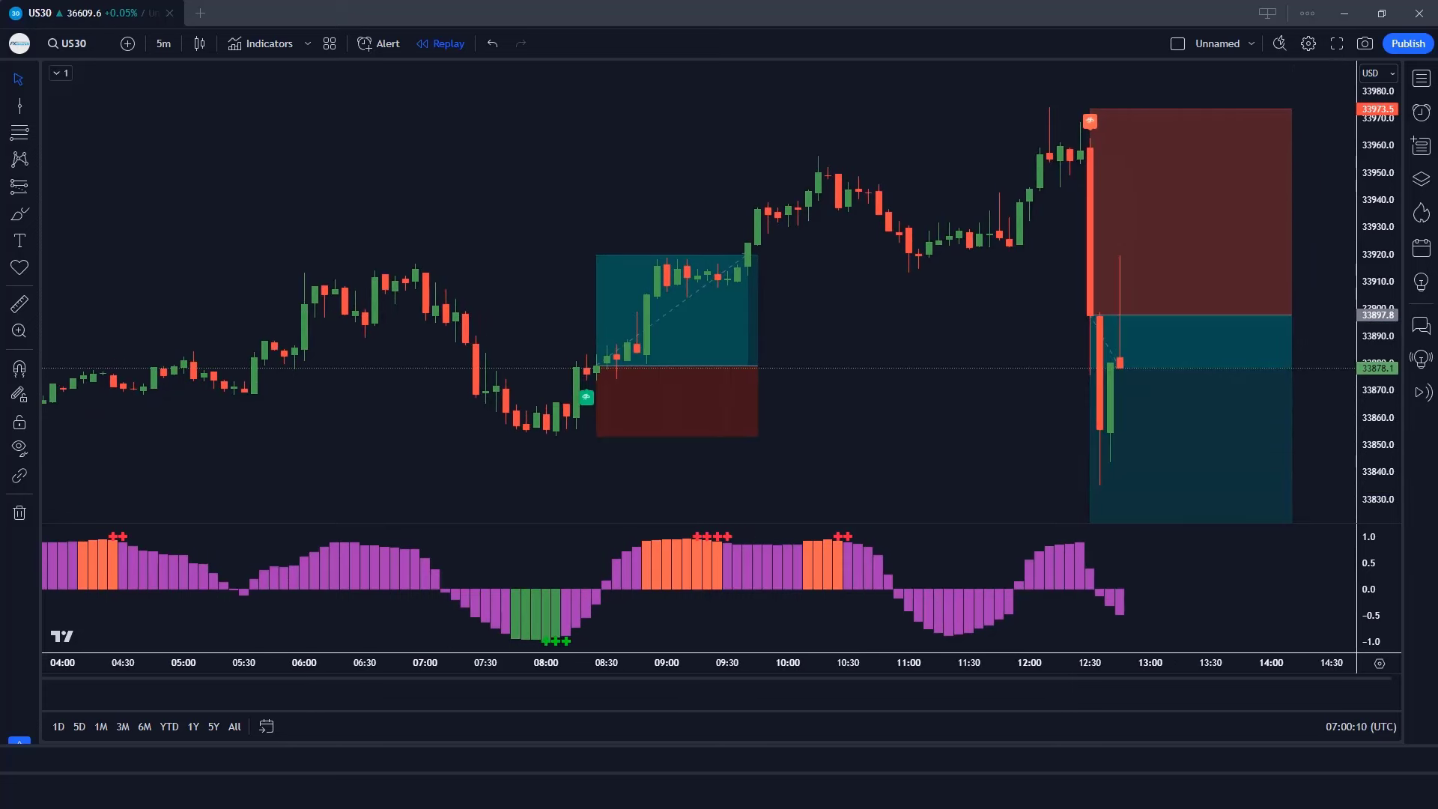
pyautogui.hotkey('shift', 'Right')
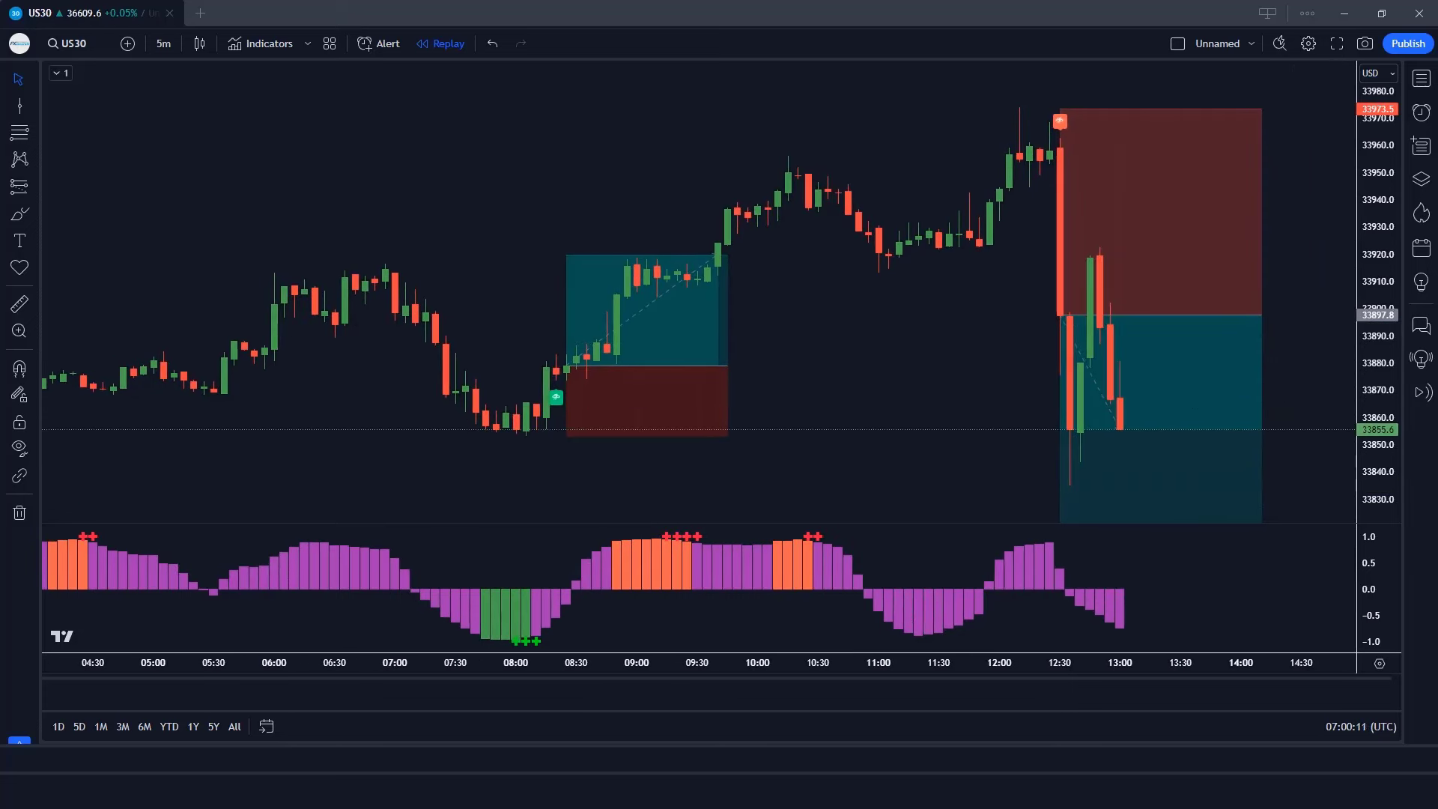
pyautogui.hotkey('shift', 'Right')
pyautogui.hotkey('shift', 'Right')
pyautogui.hotkey('shift', 'Right')
pyautogui.hotkey('shift', 'Right')
pyautogui.hotkey('shift', 'Right')
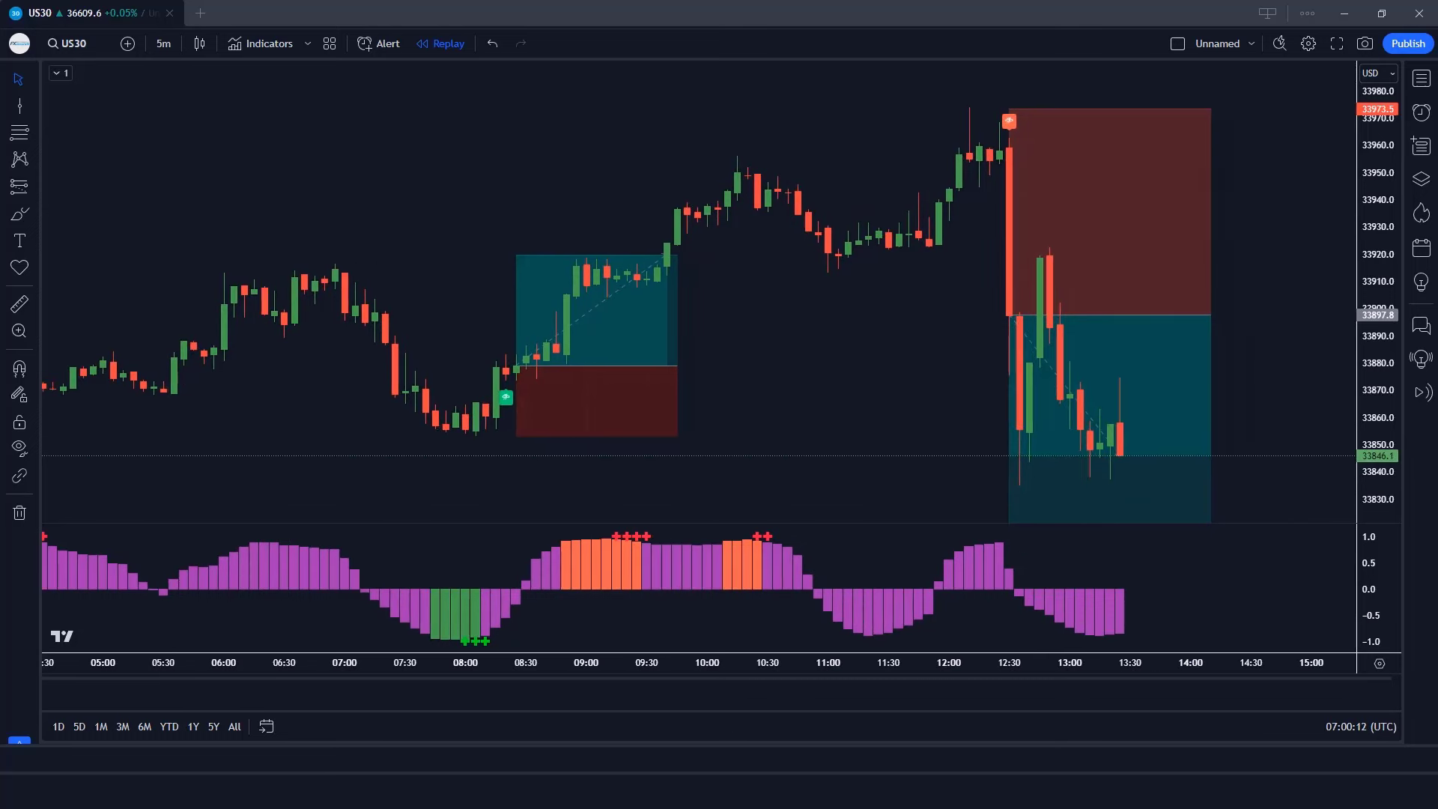
pyautogui.hotkey('shift', 'Right')
pyautogui.hotkey('shift', 'Right')
pyautogui.hotkey('shift', 'Right')
pyautogui.hotkey('shift', 'Right')
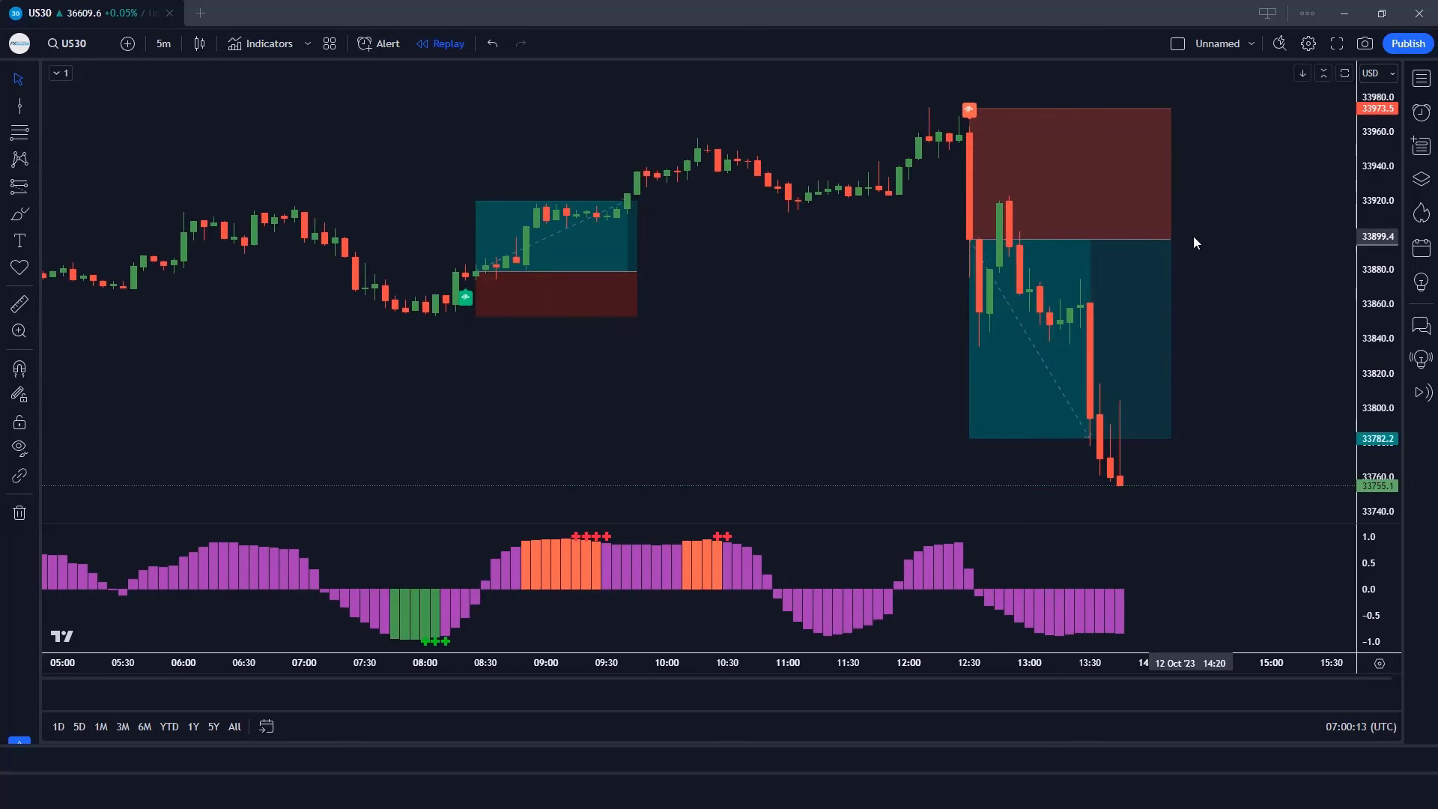
pyautogui.hotkey('shift', 'Right')
pyautogui.click(1174, 239)
pyautogui.moveTo(1170, 239); pyautogui.dragTo(1111, 239)
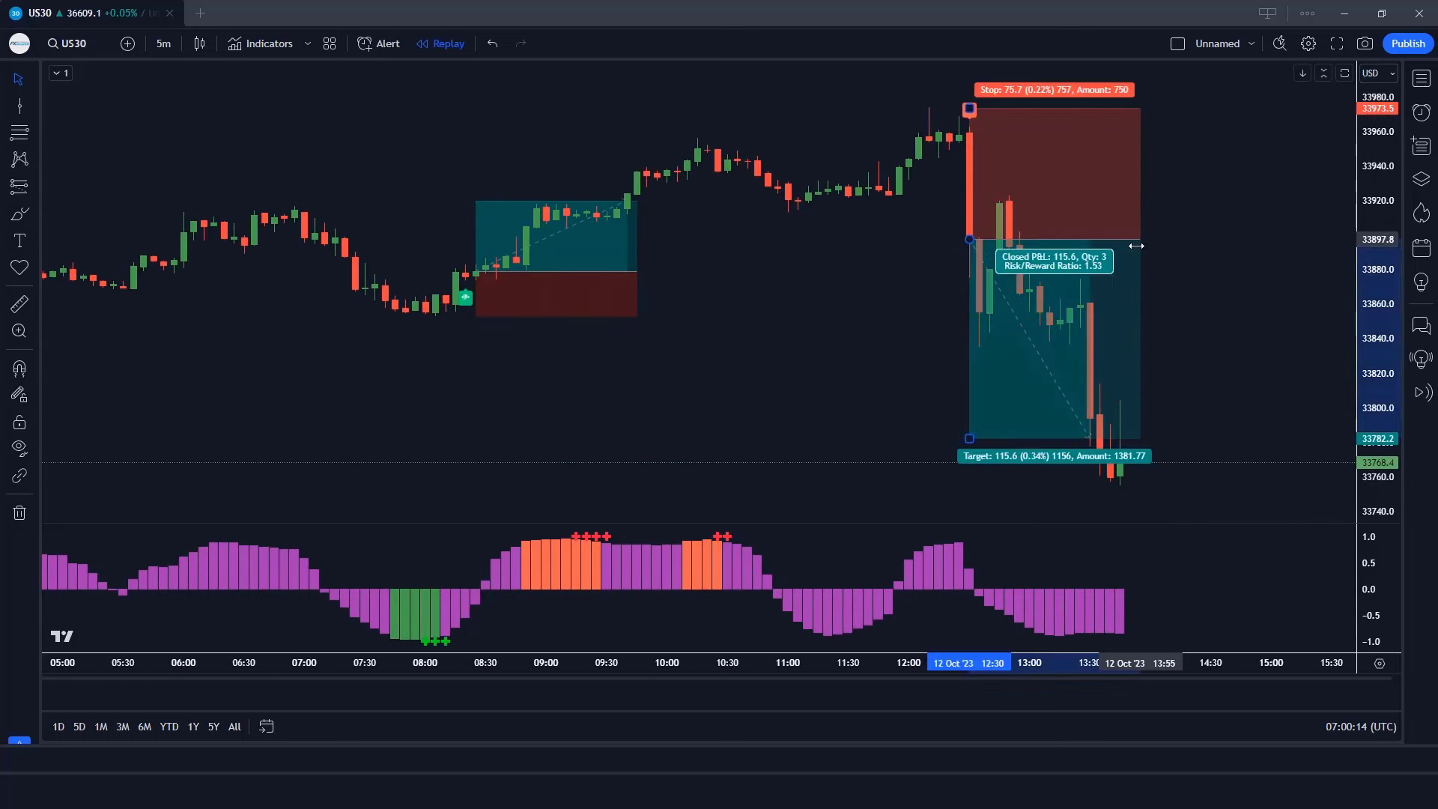
# Step the replay bar by bar through the sell-off to the buy signal near 18:25.
pyautogui.click(1210, 285)
pyautogui.hotkey('shift', 'Right')
pyautogui.hotkey('shift', 'Right')
pyautogui.hotkey('shift', 'Right')
pyautogui.hotkey('shift', 'Right')
pyautogui.hotkey('shift', 'Right')
pyautogui.hotkey('shift', 'Right')
pyautogui.hotkey('shift', 'Right')
pyautogui.hotkey('shift', 'Right')
pyautogui.hotkey('shift', 'Right')
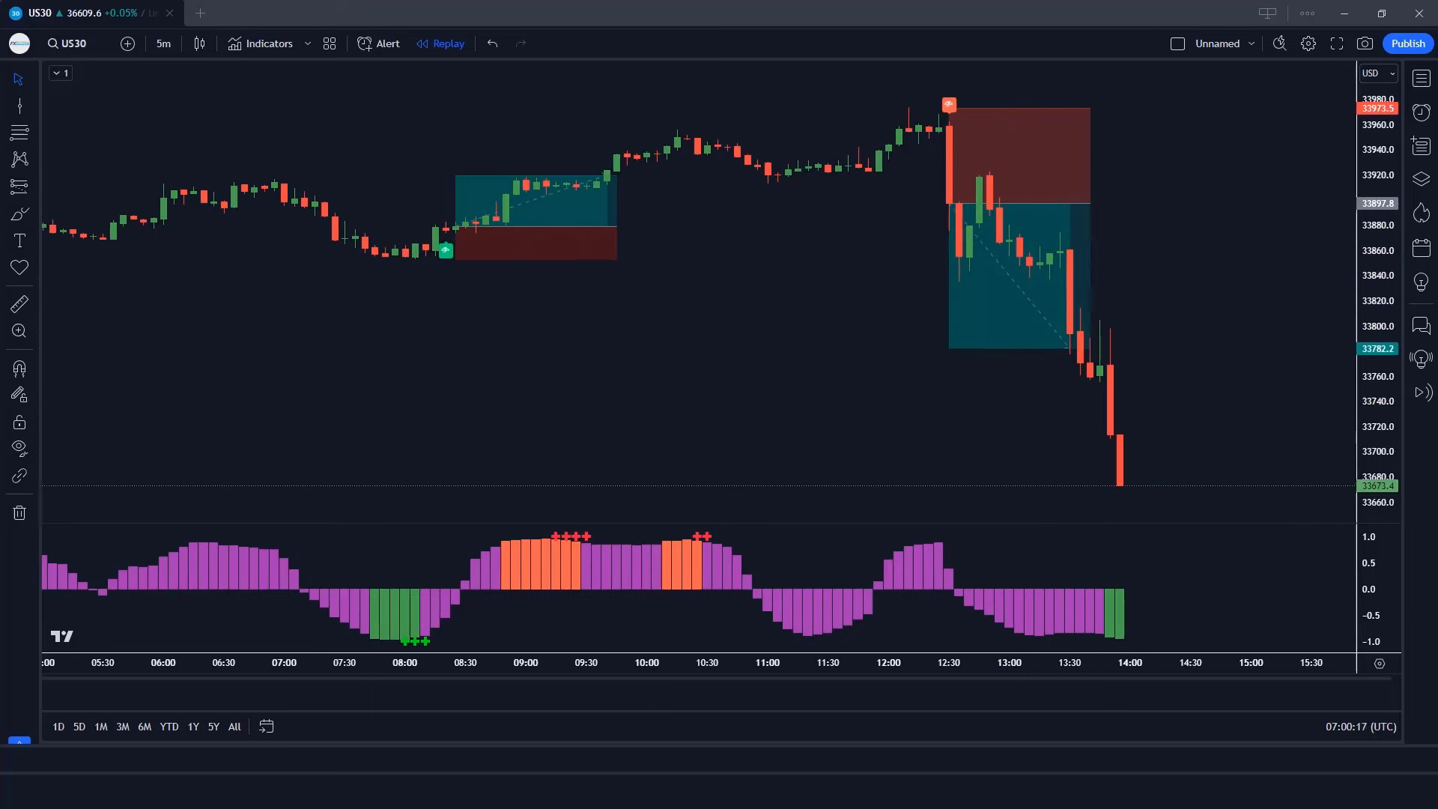
pyautogui.hotkey('shift', 'Right')
pyautogui.hotkey('shift', 'Right')
pyautogui.hotkey('shift', 'Right')
pyautogui.hotkey('shift', 'Right')
pyautogui.hotkey('shift', 'Right')
pyautogui.hotkey('shift', 'Right')
pyautogui.hotkey('shift', 'Right')
pyautogui.hotkey('shift', 'Right')
pyautogui.hotkey('shift', 'Right')
pyautogui.hotkey('shift', 'Right')
pyautogui.hotkey('shift', 'Right')
pyautogui.hotkey('shift', 'Right')
pyautogui.hotkey('shift', 'Right')
pyautogui.hotkey('shift', 'Right')
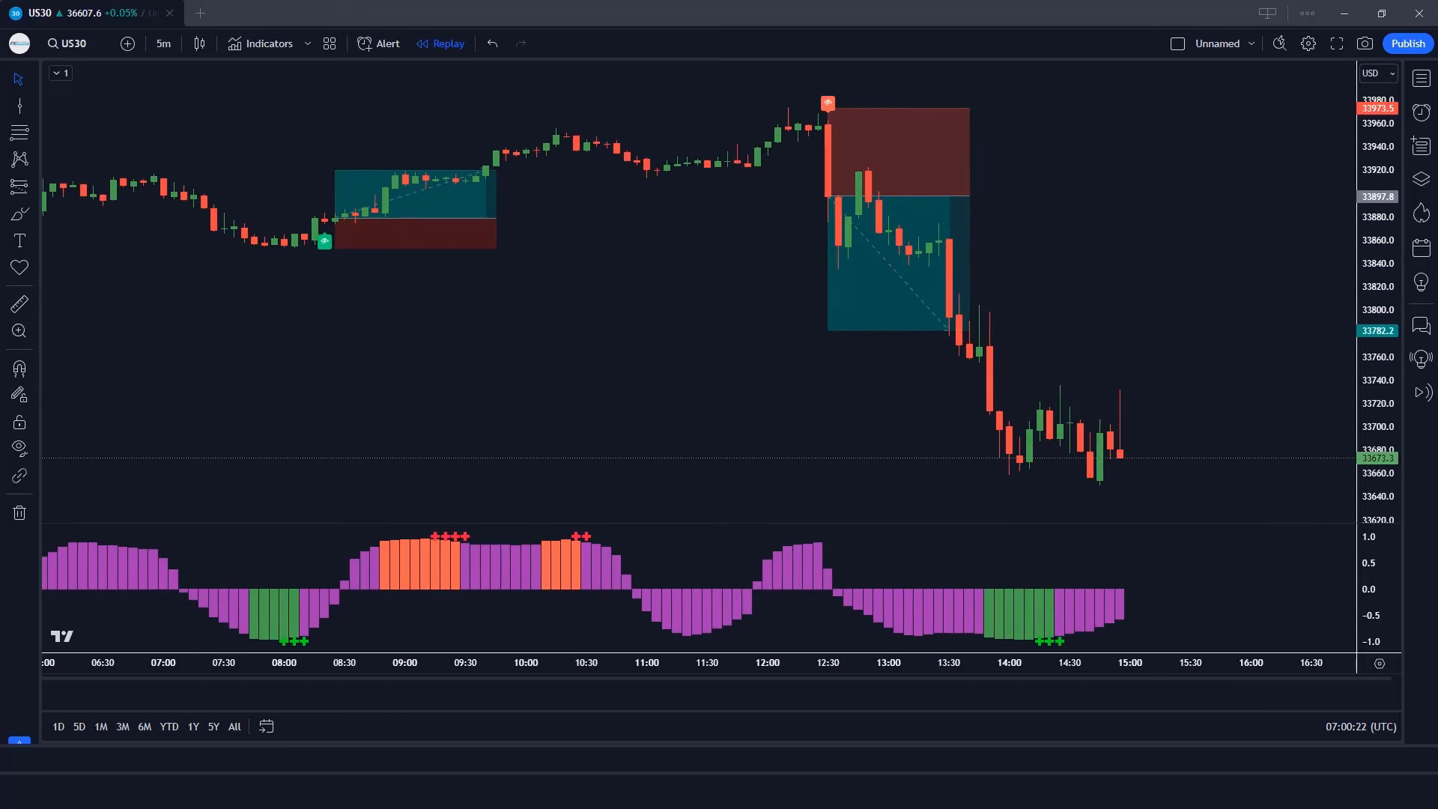
pyautogui.hotkey('shift', 'Right')
pyautogui.hotkey('shift', 'Right')
pyautogui.hotkey('shift', 'Right')
pyautogui.hotkey('shift', 'Right')
pyautogui.hotkey('shift', 'Right')
pyautogui.hotkey('shift', 'Right')
pyautogui.hotkey('shift', 'Right')
pyautogui.hotkey('shift', 'Right')
pyautogui.hotkey('shift', 'Right')
pyautogui.hotkey('shift', 'Right')
pyautogui.hotkey('shift', 'Right')
pyautogui.hotkey('shift', 'Right')
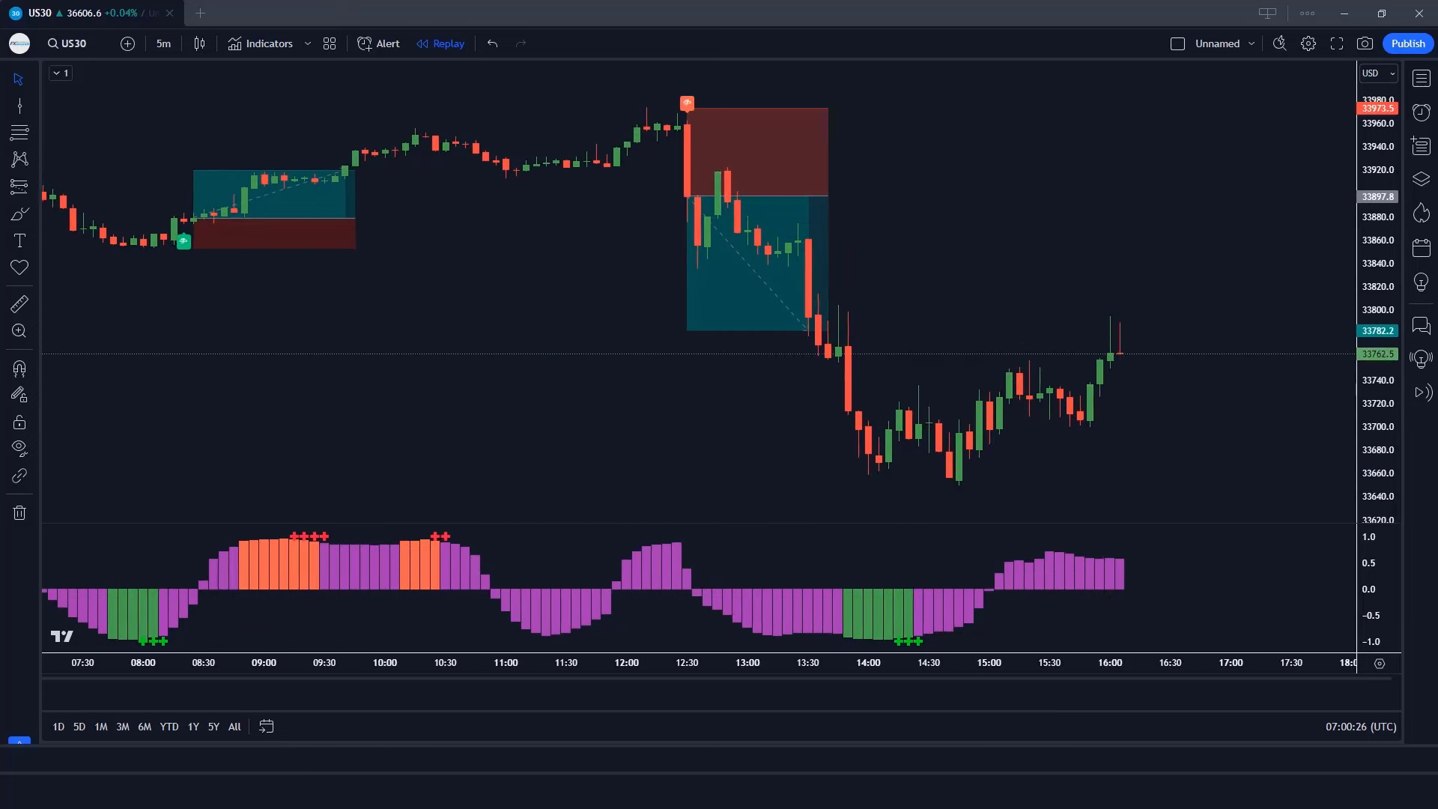
pyautogui.hotkey('shift', 'Right')
pyautogui.hotkey('shift', 'Right')
pyautogui.hotkey('shift', 'Right')
pyautogui.hotkey('shift', 'Right')
pyautogui.hotkey('shift', 'Right')
pyautogui.hotkey('shift', 'Right')
pyautogui.hotkey('shift', 'Right')
pyautogui.hotkey('shift', 'Right')
pyautogui.hotkey('shift', 'Right')
pyautogui.hotkey('shift', 'Right')
pyautogui.hotkey('shift', 'Right')
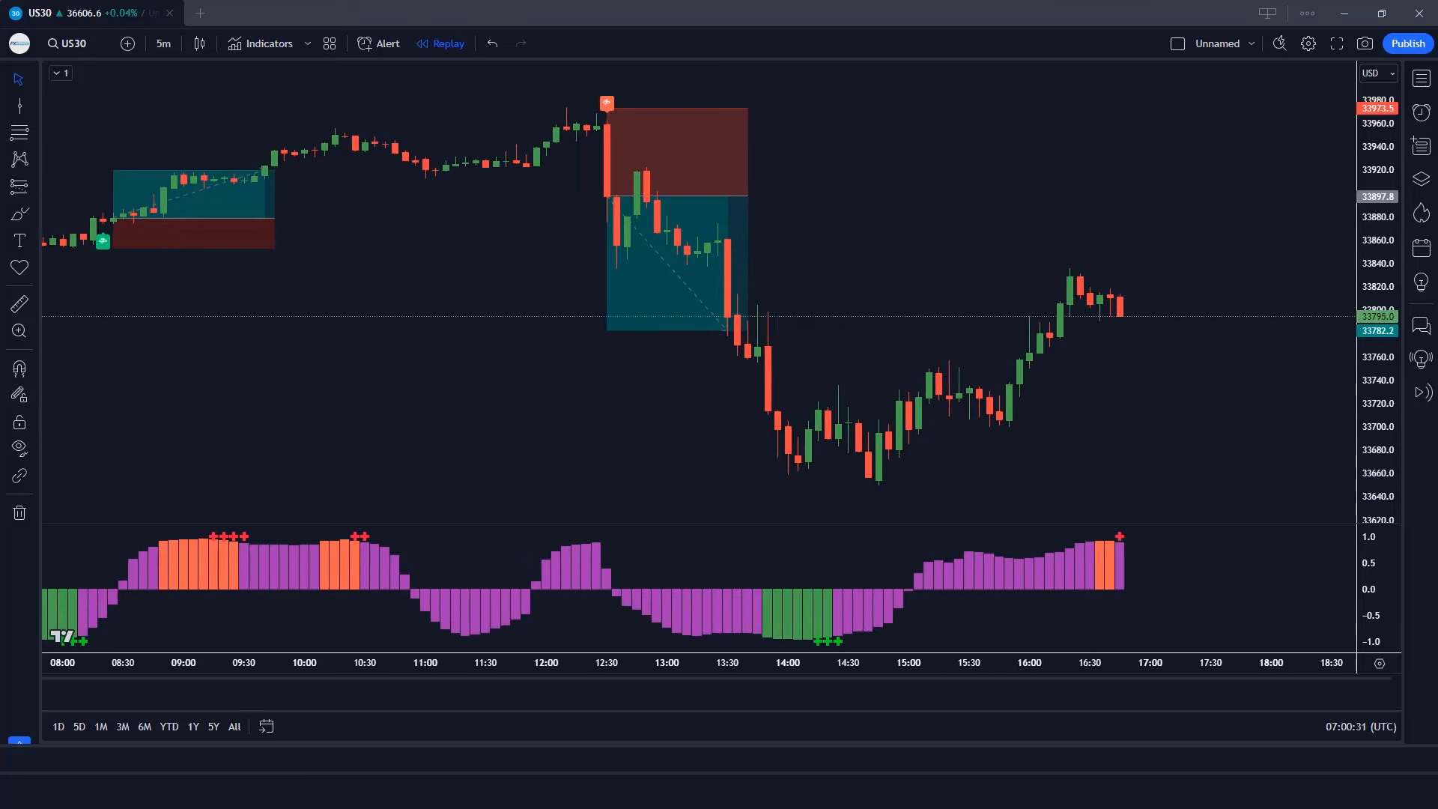
pyautogui.hotkey('shift', 'Right')
pyautogui.hotkey('shift', 'Right')
pyautogui.hotkey('shift', 'Right')
pyautogui.hotkey('shift', 'Right')
pyautogui.hotkey('shift', 'Right')
pyautogui.hotkey('shift', 'Right')
pyautogui.hotkey('shift', 'Right')
pyautogui.hotkey('shift', 'Right')
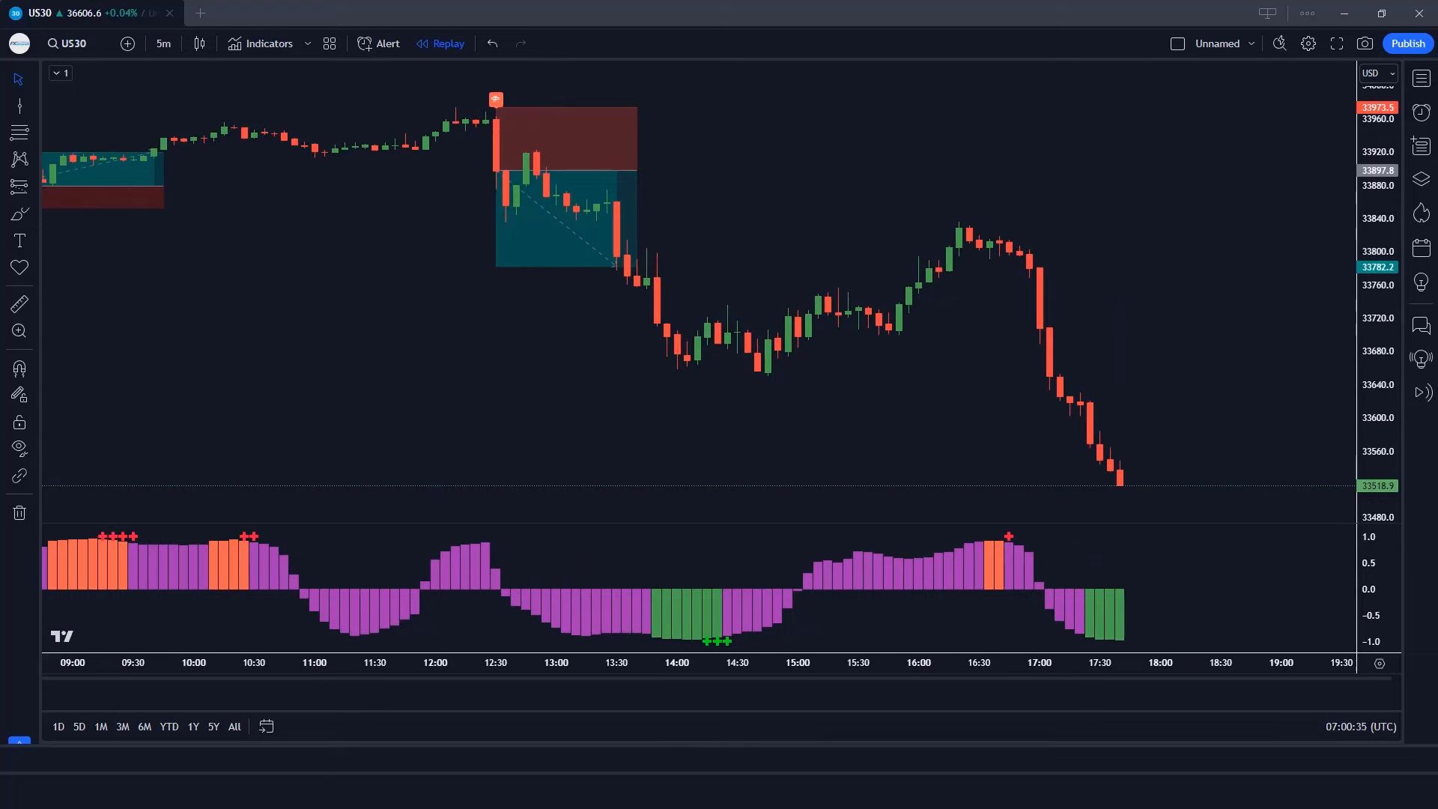
pyautogui.hotkey('shift', 'Right')
pyautogui.hotkey('shift', 'Right')
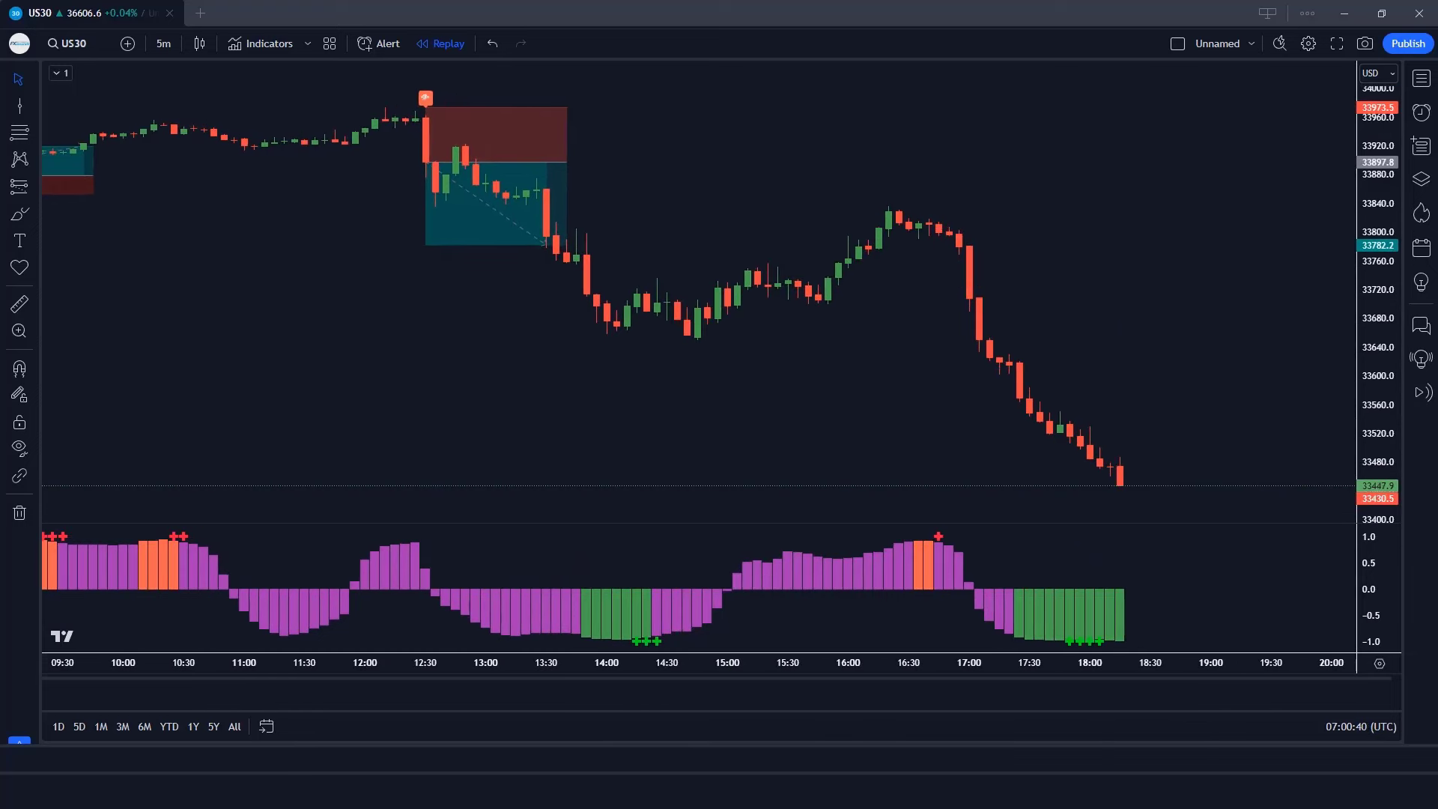
pyautogui.hotkey('shift', 'Right')
pyautogui.hotkey('shift', 'Right')
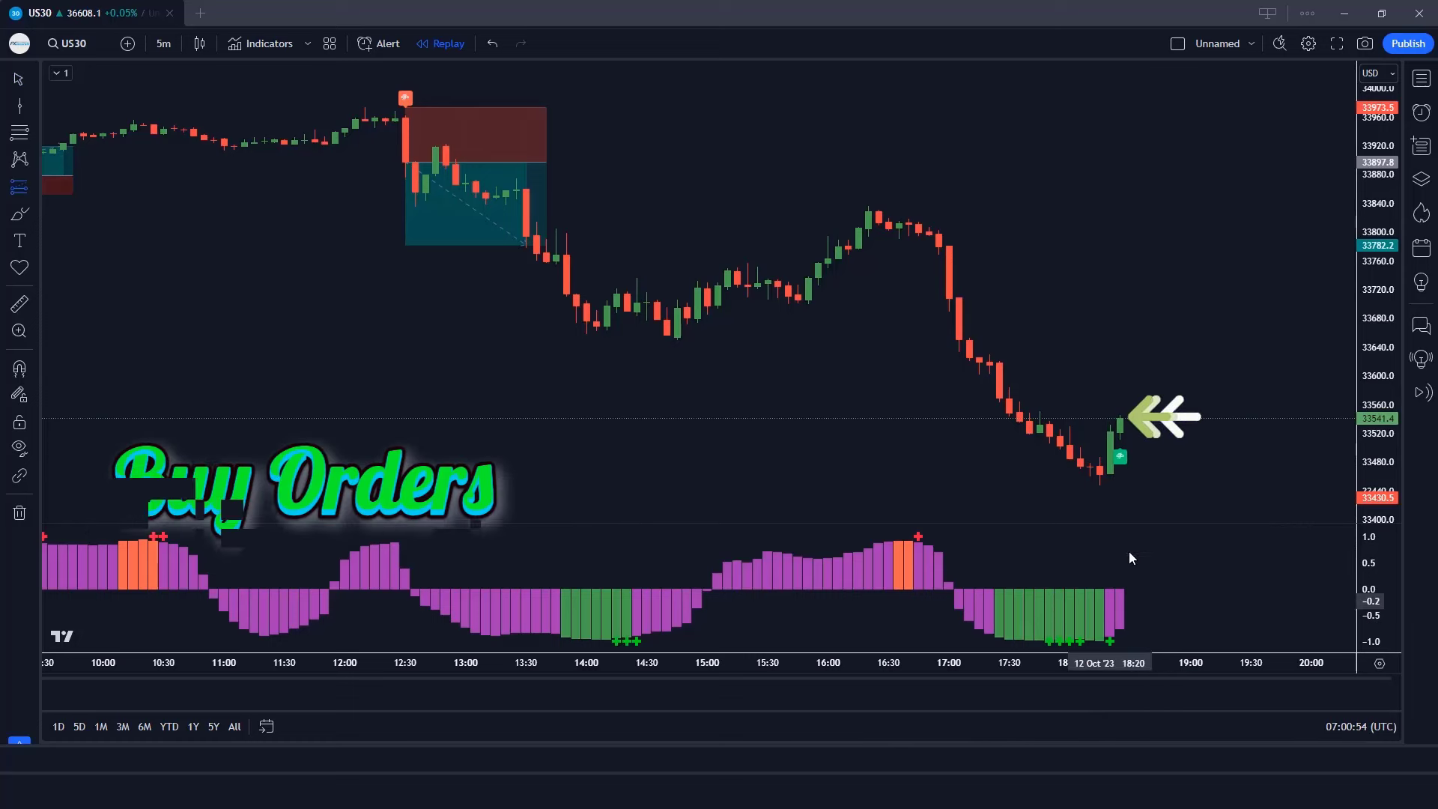
# Place a long at the 18:25 buy signal with stop near 33430 and target near 33683 (1.48 R:R).
pyautogui.click(1119, 418)
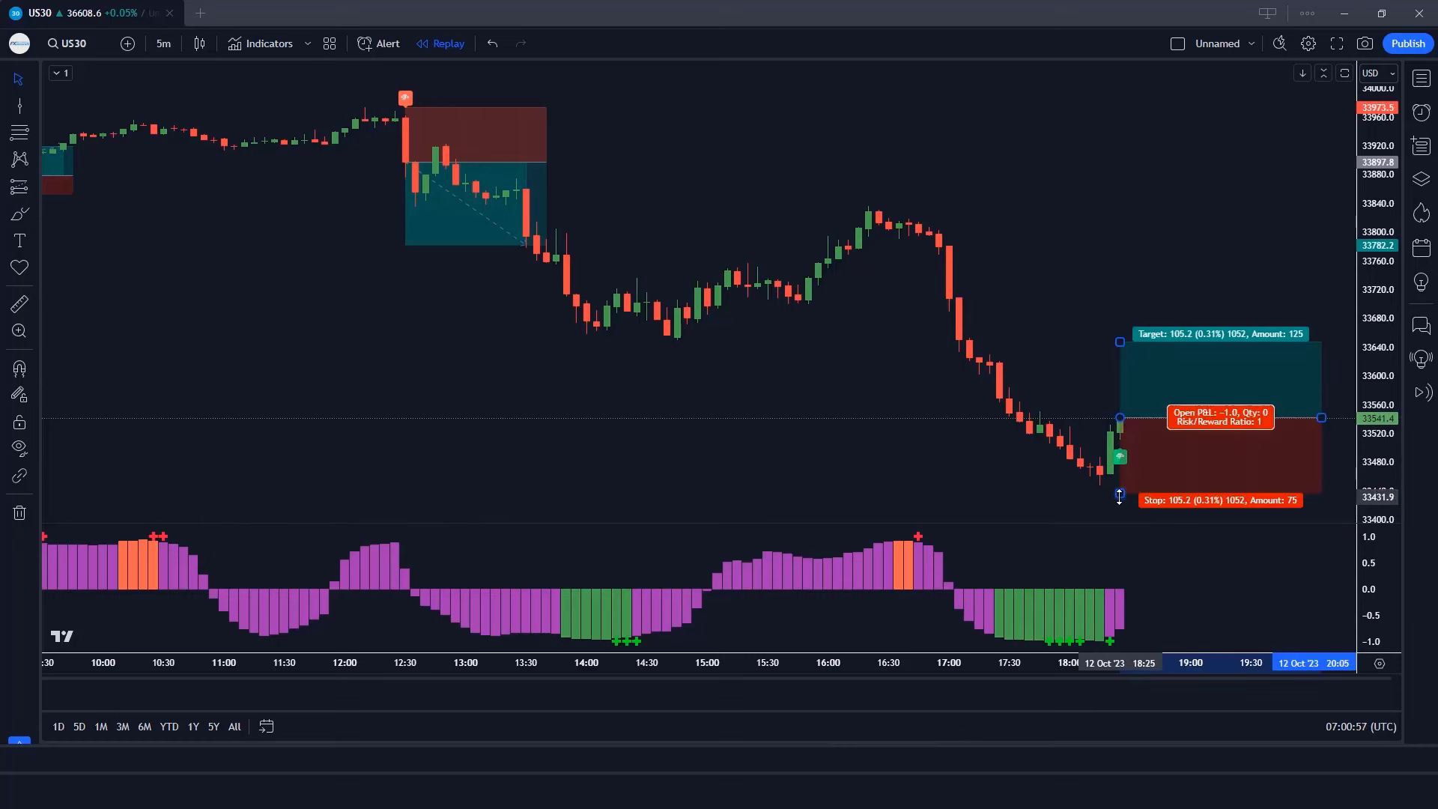
pyautogui.moveTo(1135, 489); pyautogui.dragTo(1135, 485)
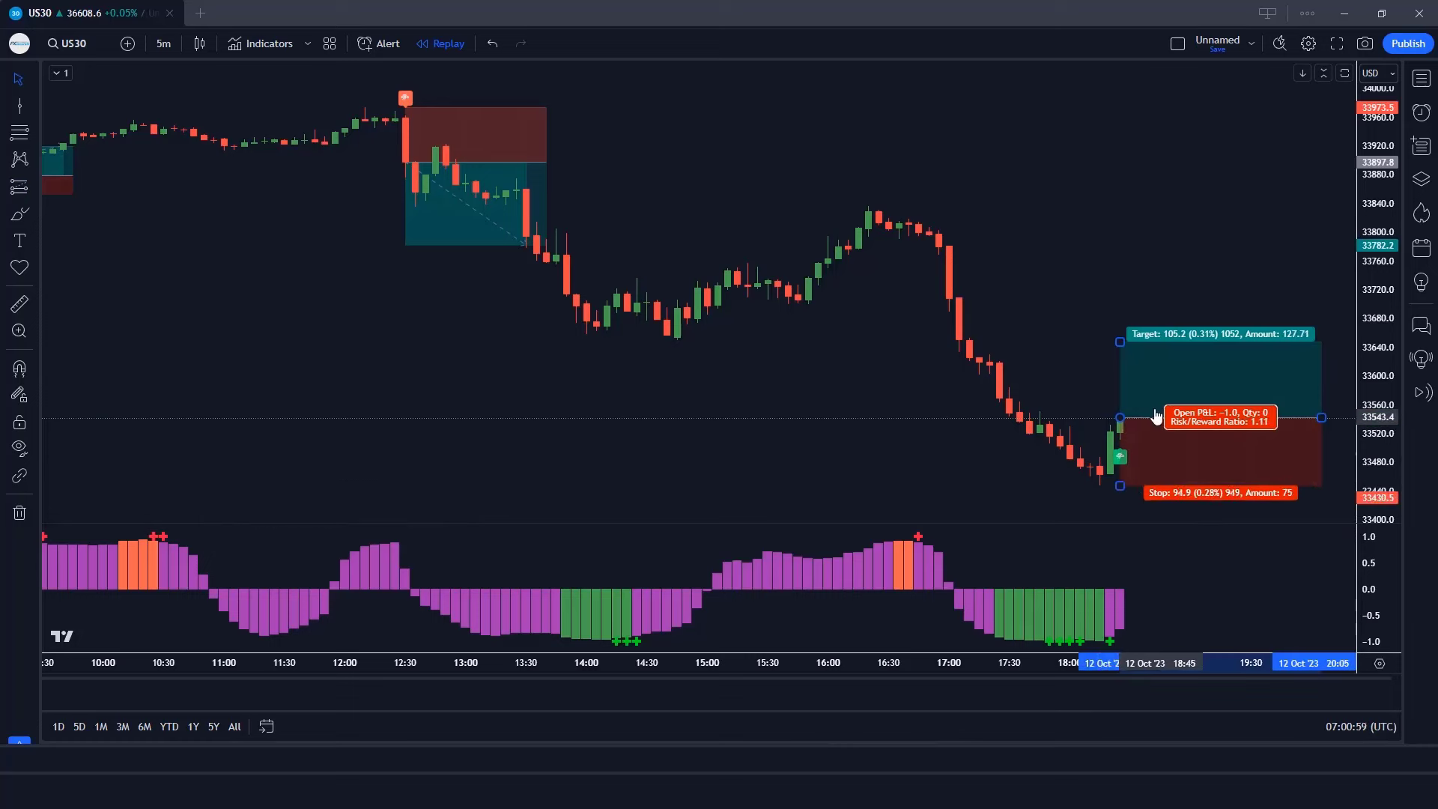
pyautogui.moveTo(1120, 343); pyautogui.dragTo(1117, 312)
pyautogui.click(1035, 329)
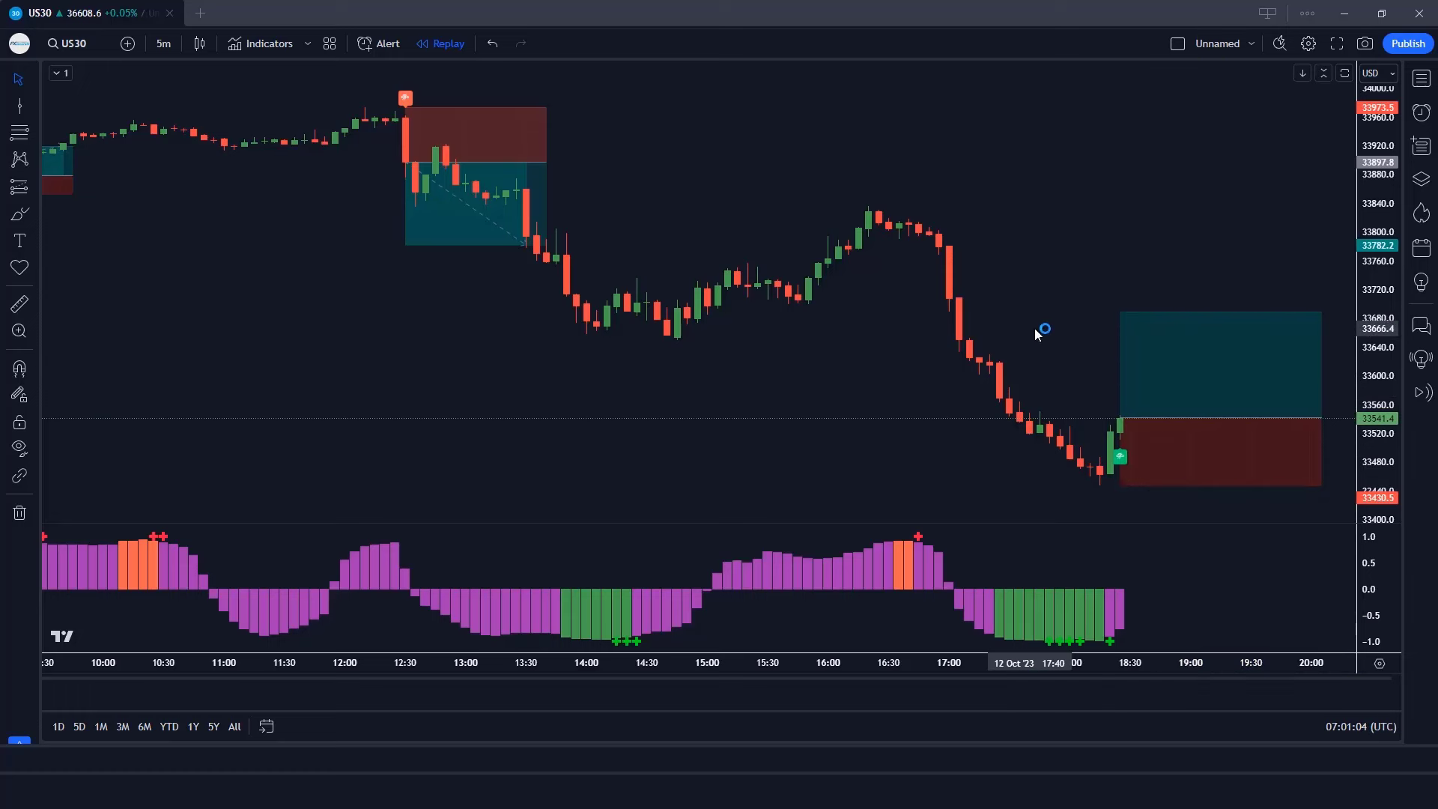